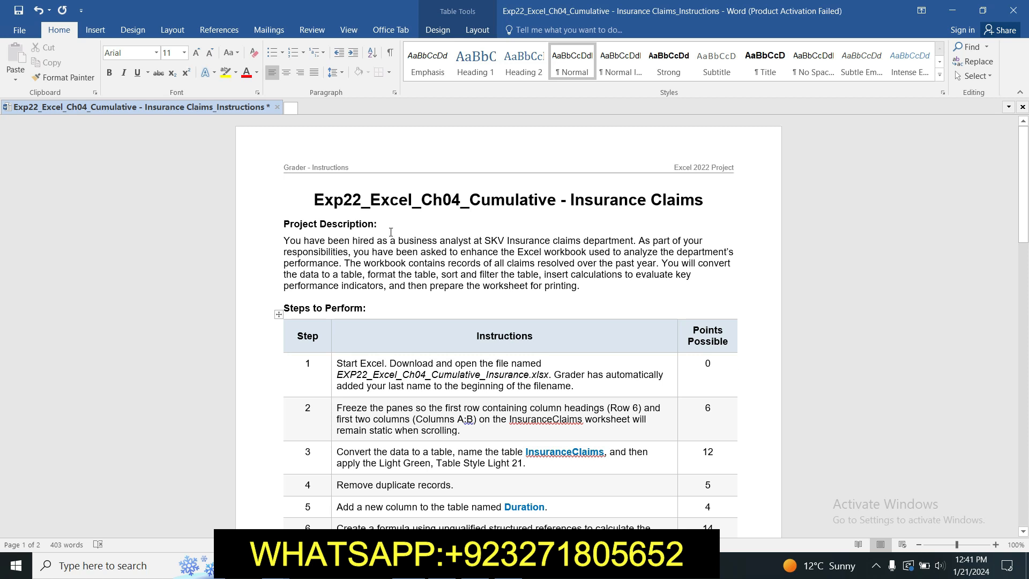
Step: Highlight the document title and the project description paragraph in yellow
drag(466, 207, 668, 217)
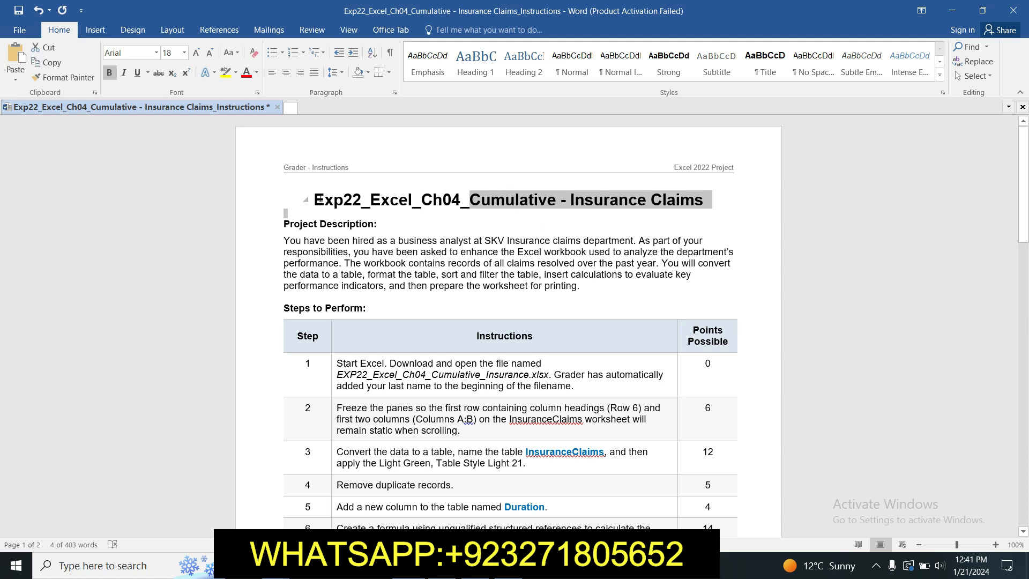
drag(318, 199, 708, 199)
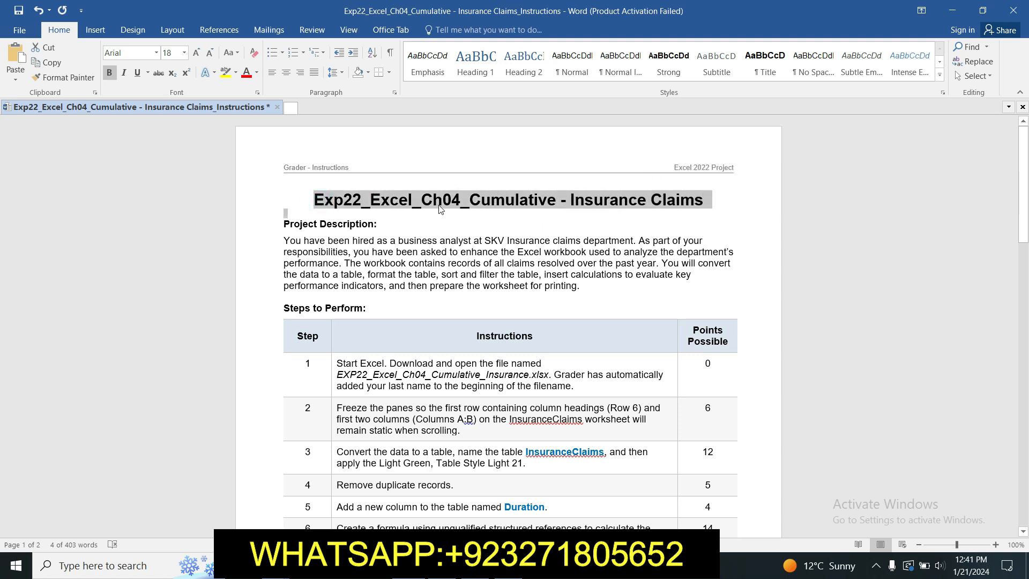
click(225, 72)
click(455, 217)
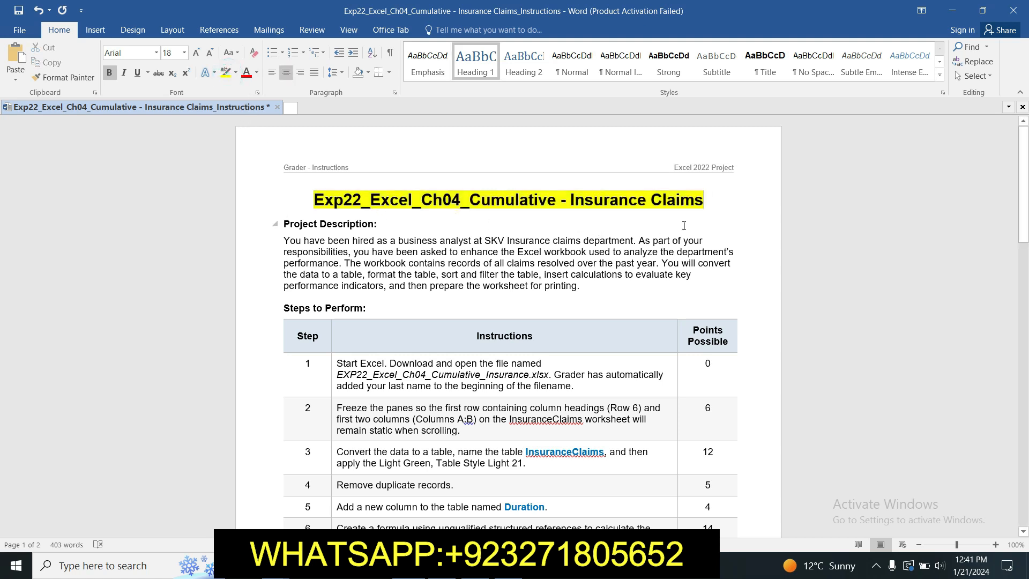
drag(283, 240, 577, 286)
click(224, 74)
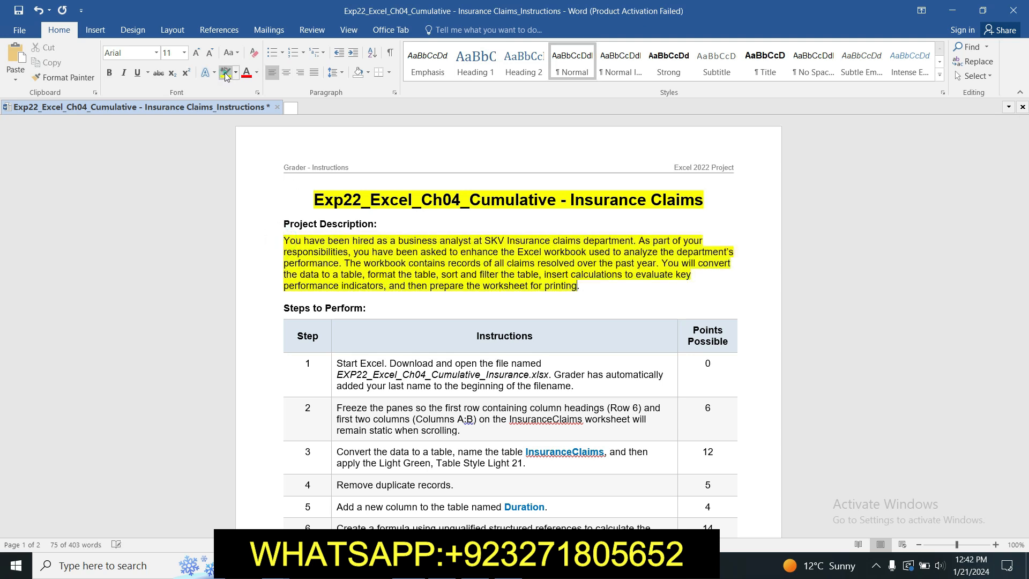
Step: Highlight the instructions for steps 1 and 2 in yellow, checking the open Excel workbook in between
drag(1025, 197, 1025, 227)
mouse_move(332, 259)
mouse_down()
mouse_move(664, 271)
mouse_move(574, 282)
mouse_up()
click(224, 74)
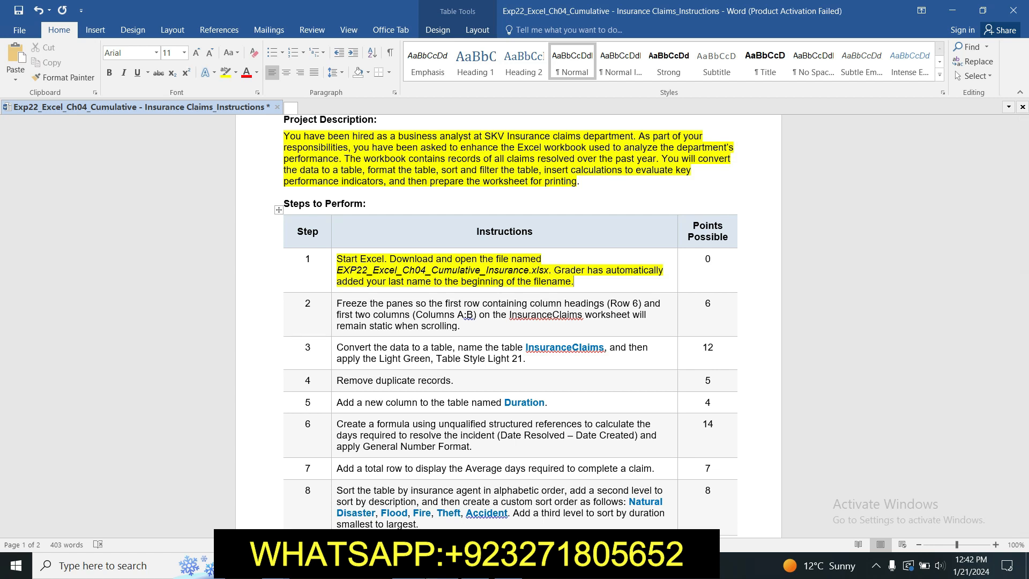
key(alt+Tab)
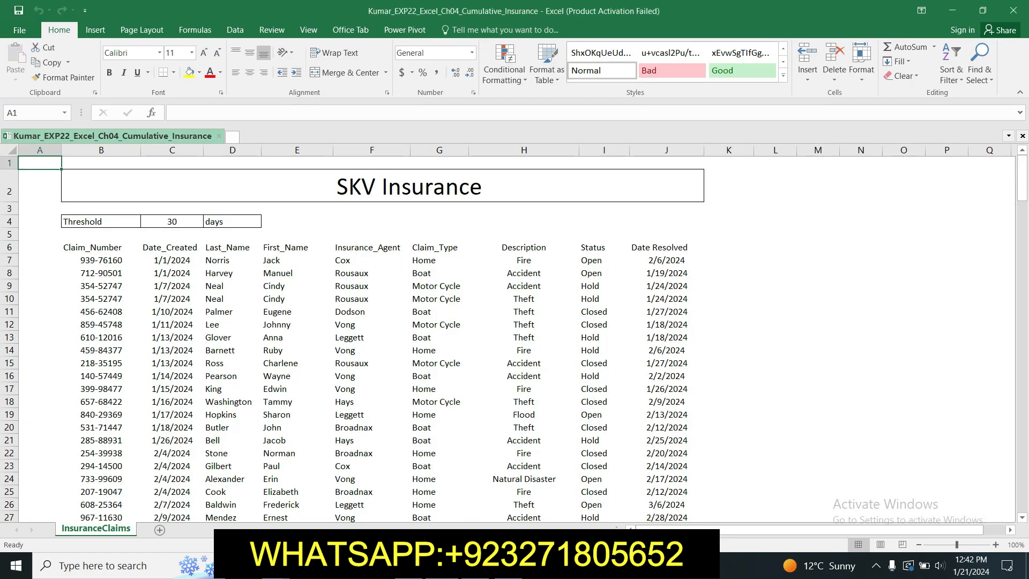
key(alt+Tab)
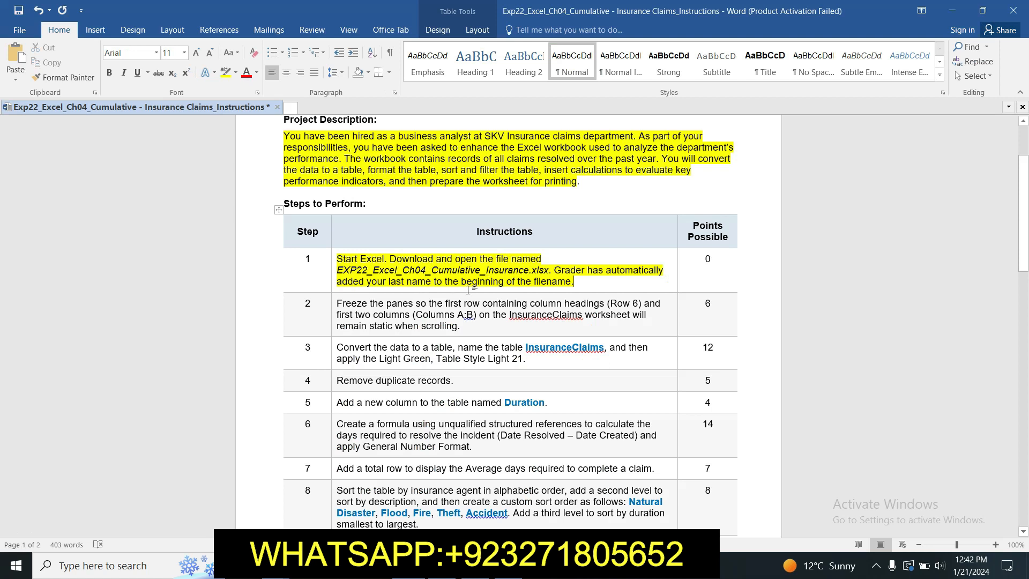
click(328, 308)
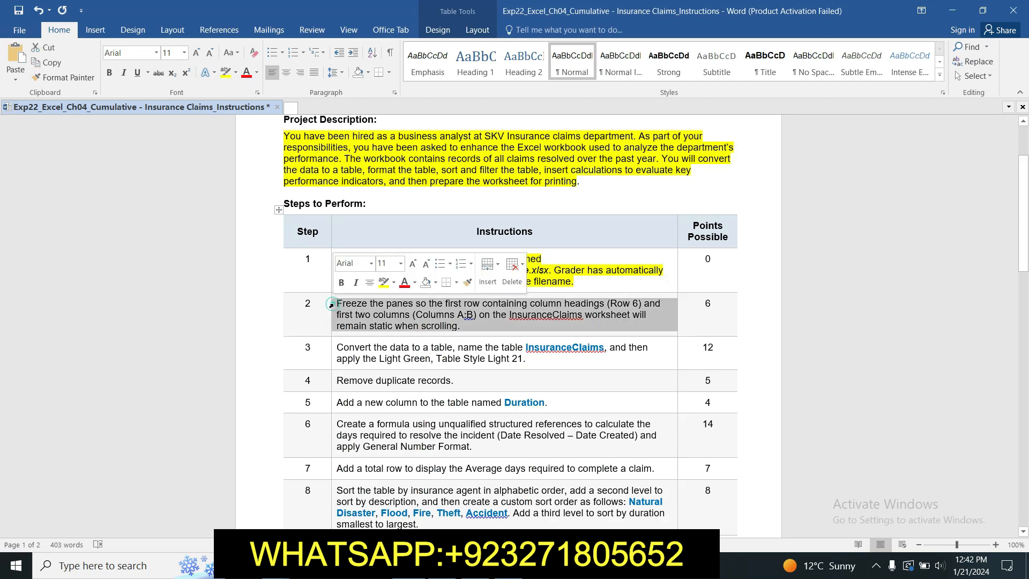
click(383, 284)
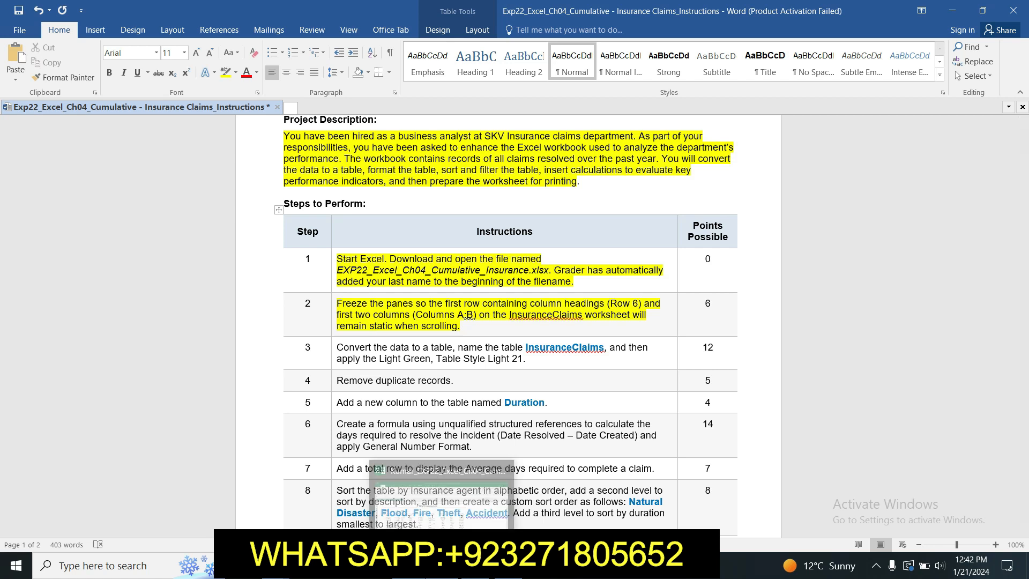
Step: Switch to the Excel workbook and freeze panes at cell C7 so rows 1–6 and columns A:B stay static
click(442, 566)
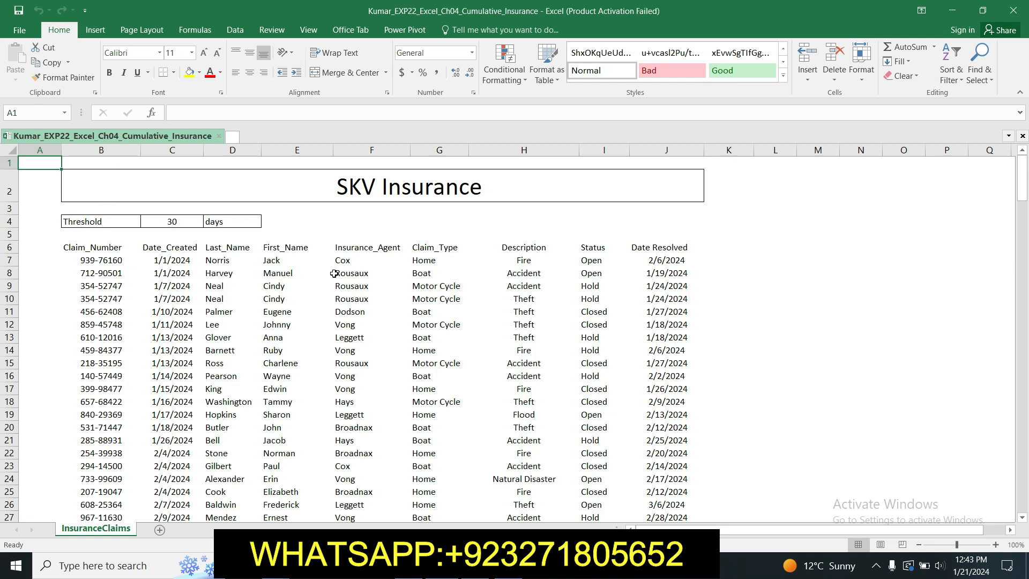
click(166, 259)
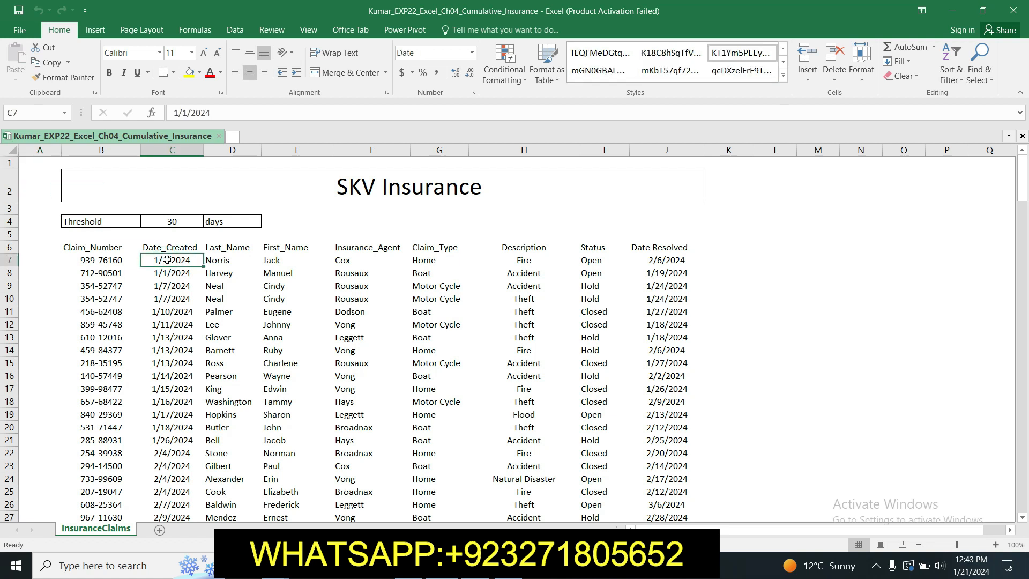
click(309, 31)
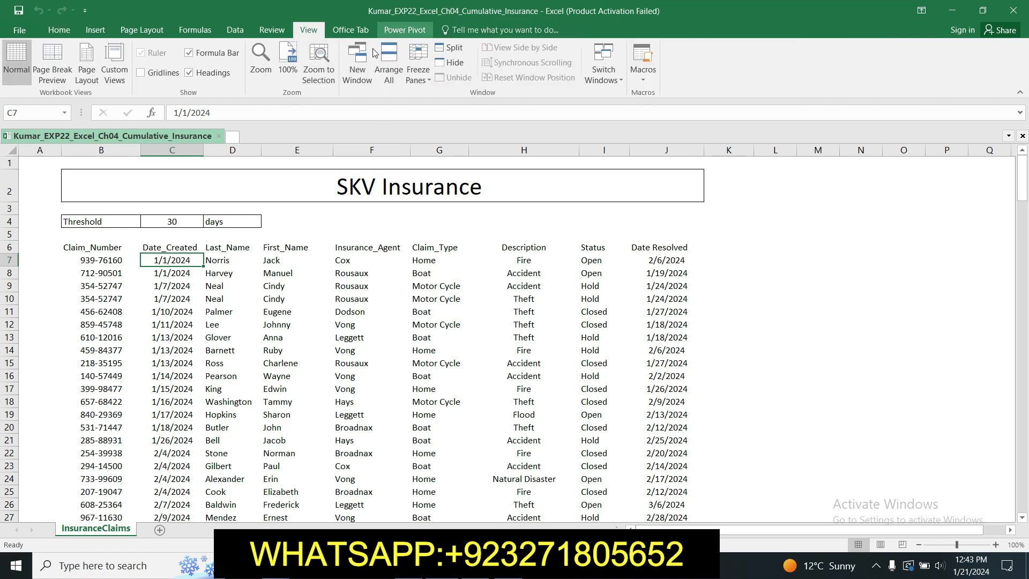
click(430, 82)
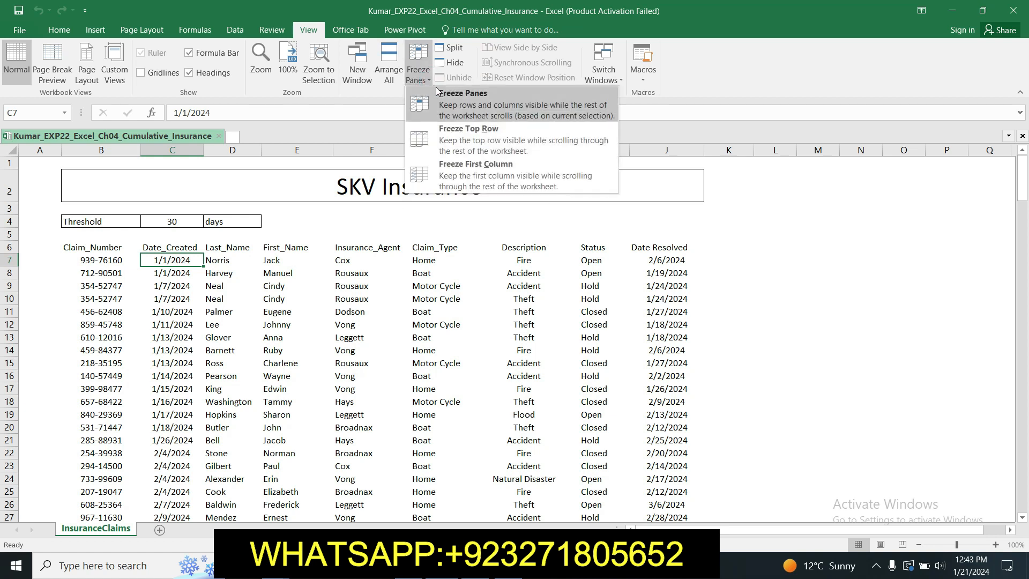
click(456, 99)
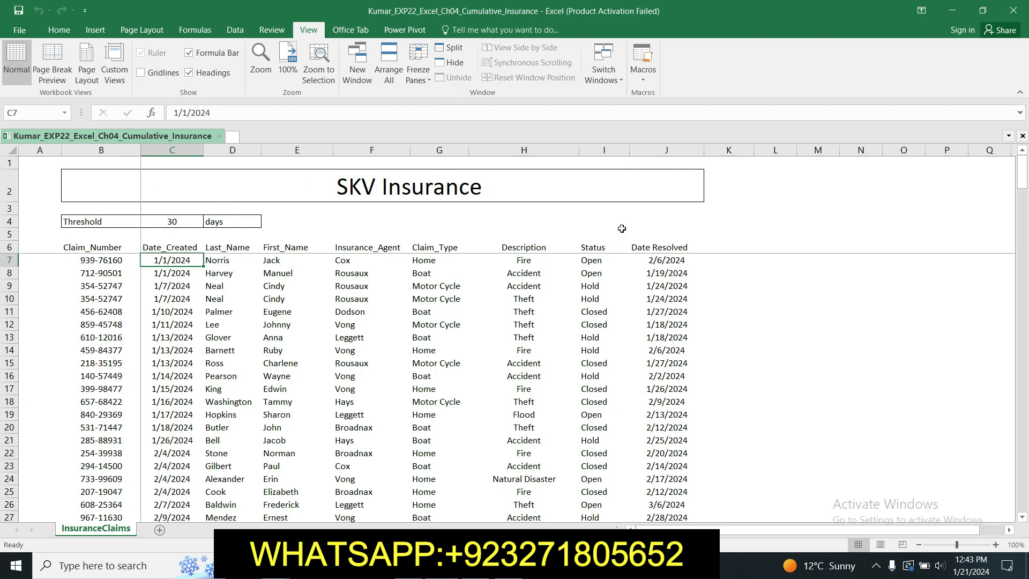
drag(1023, 191, 1023, 156)
mouse_move(1021, 175)
mouse_down()
mouse_move(1025, 239)
mouse_move(1022, 171)
mouse_up()
Step: Switch to the Word instructions and highlight the step 3 instruction in yellow
key(alt+Tab)
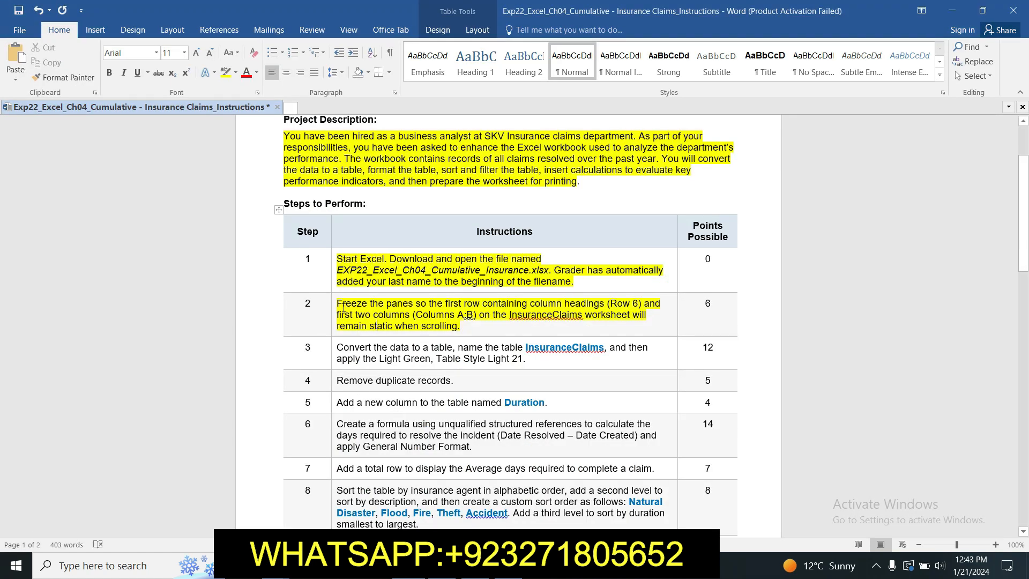
click(333, 349)
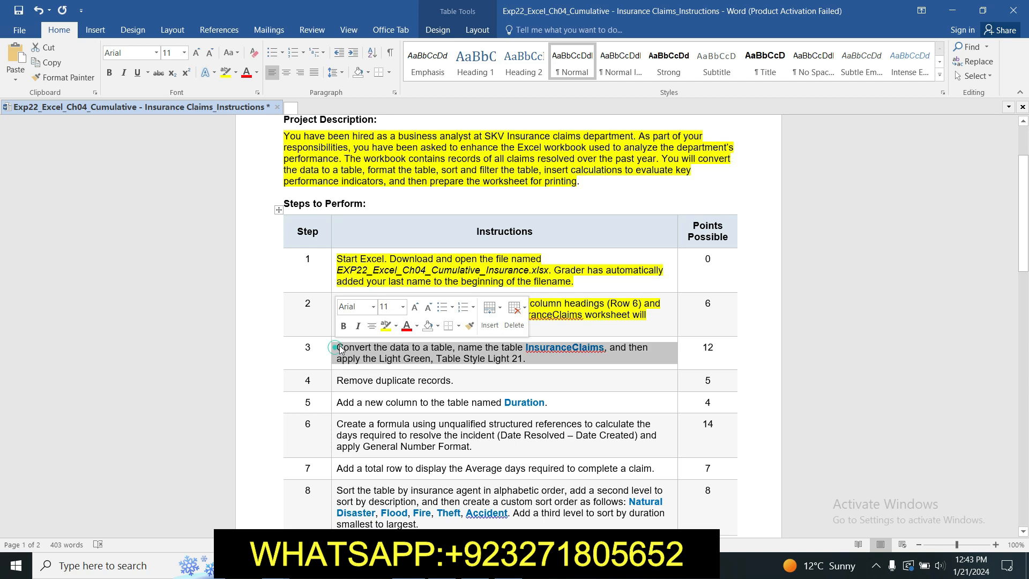
click(387, 325)
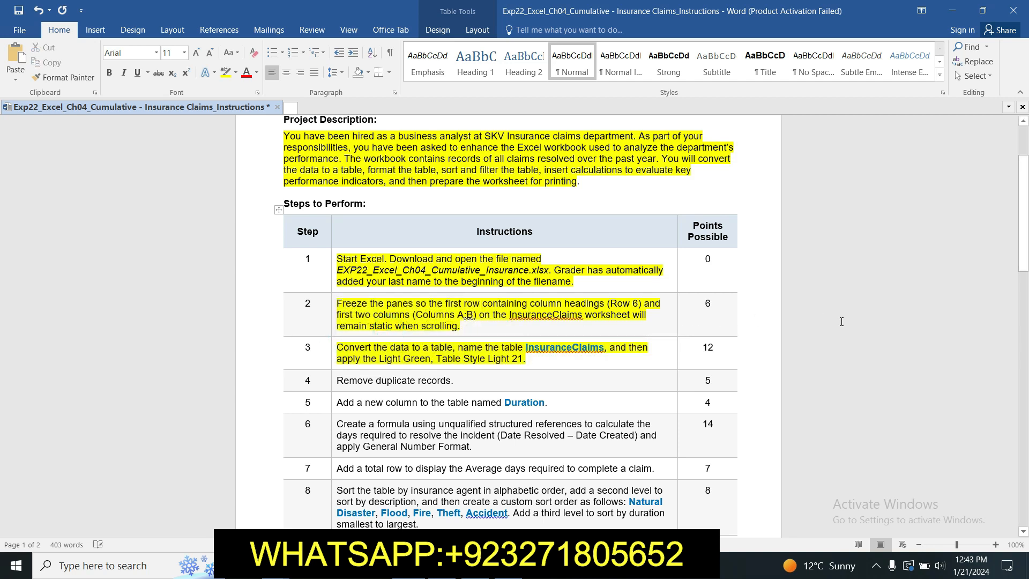
drag(1027, 221, 1028, 260)
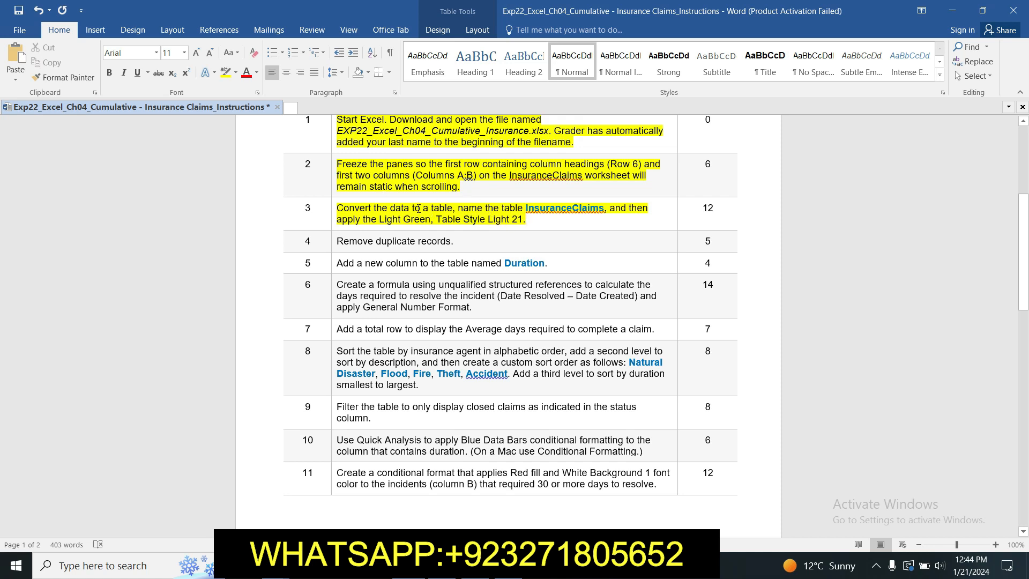
Step: Switch to the Excel workbook and convert the range B6:J215 to a table with headers
key(alt+Tab)
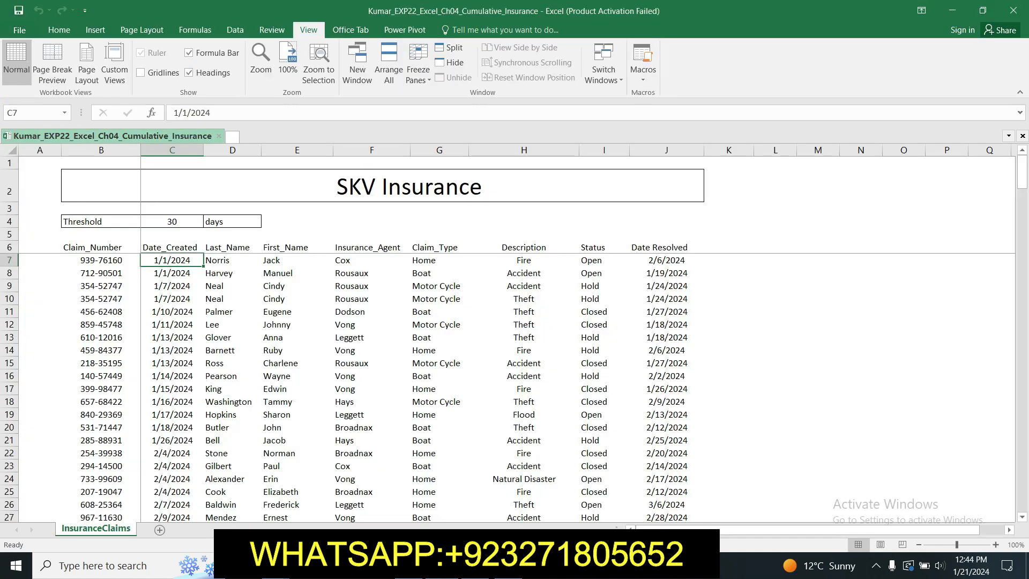
drag(70, 248, 635, 487)
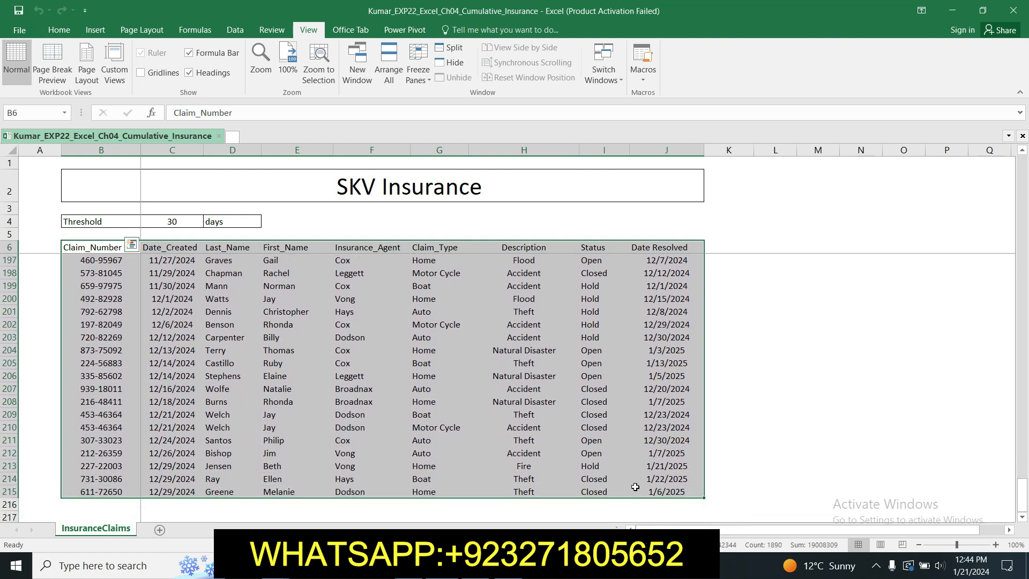
click(92, 30)
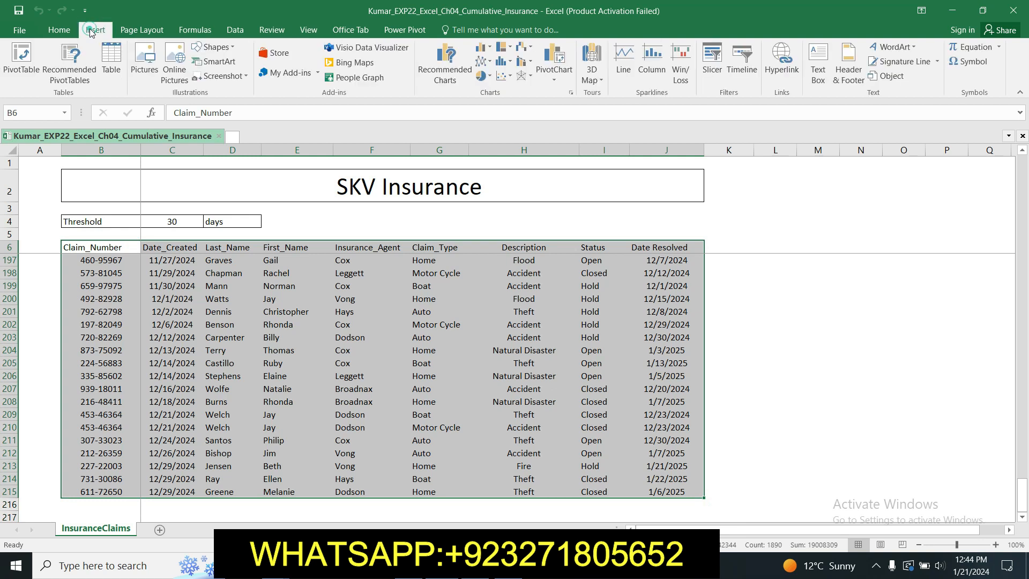
click(113, 60)
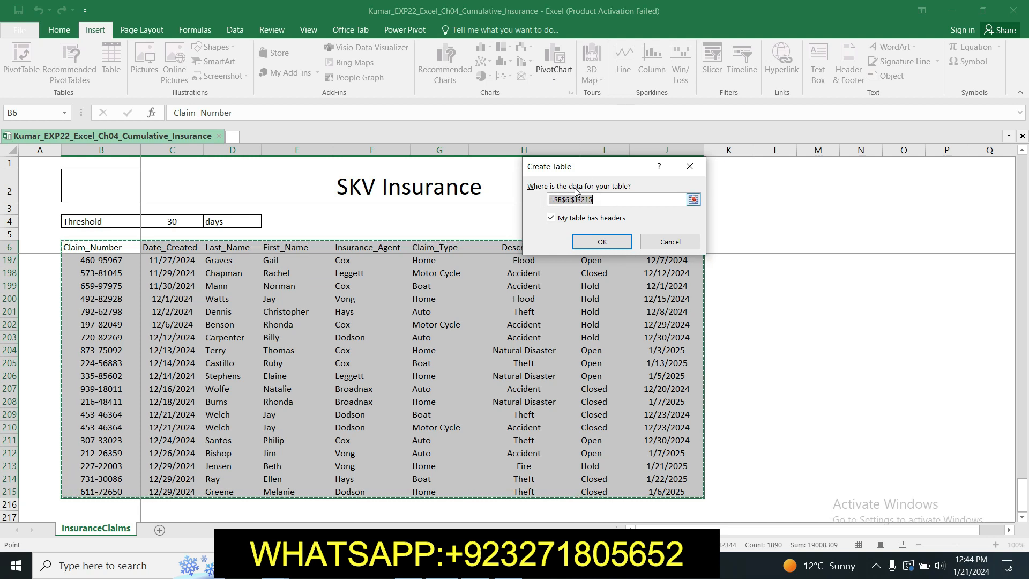
click(604, 243)
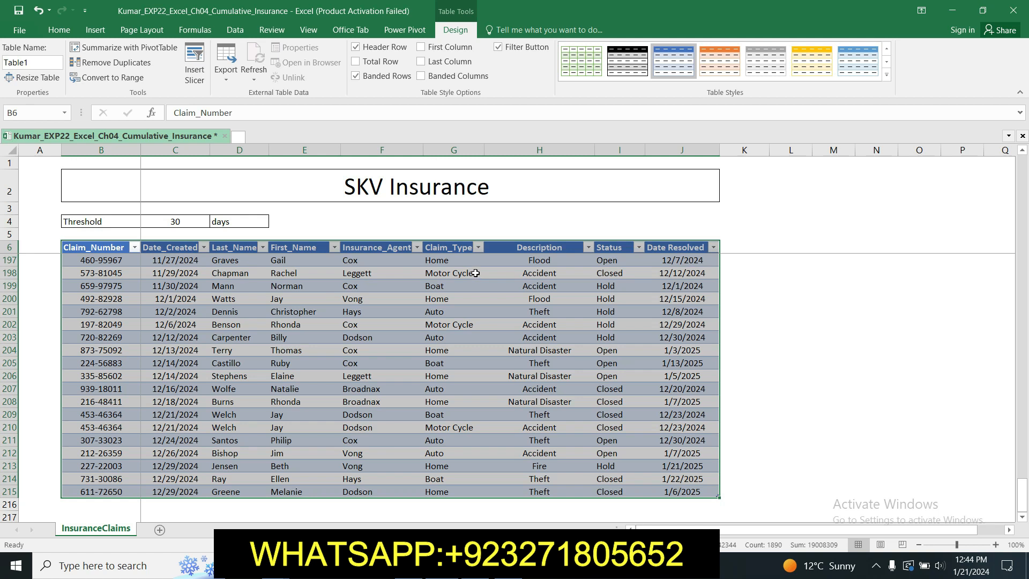
Step: Copy the table name from step 3 of the Word instructions and name the Excel table InsuranceClaims
key(alt+Tab)
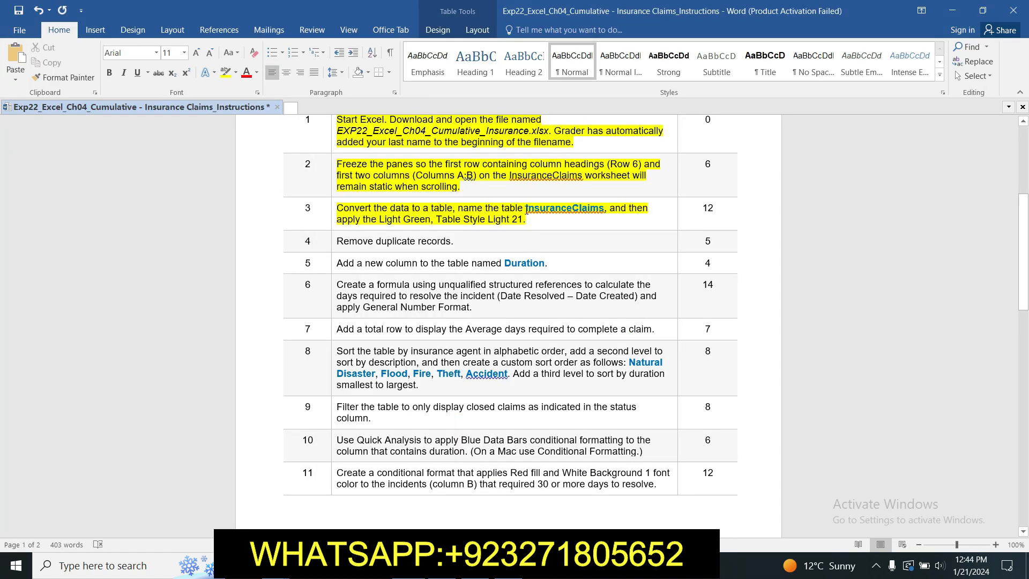
drag(526, 210, 603, 211)
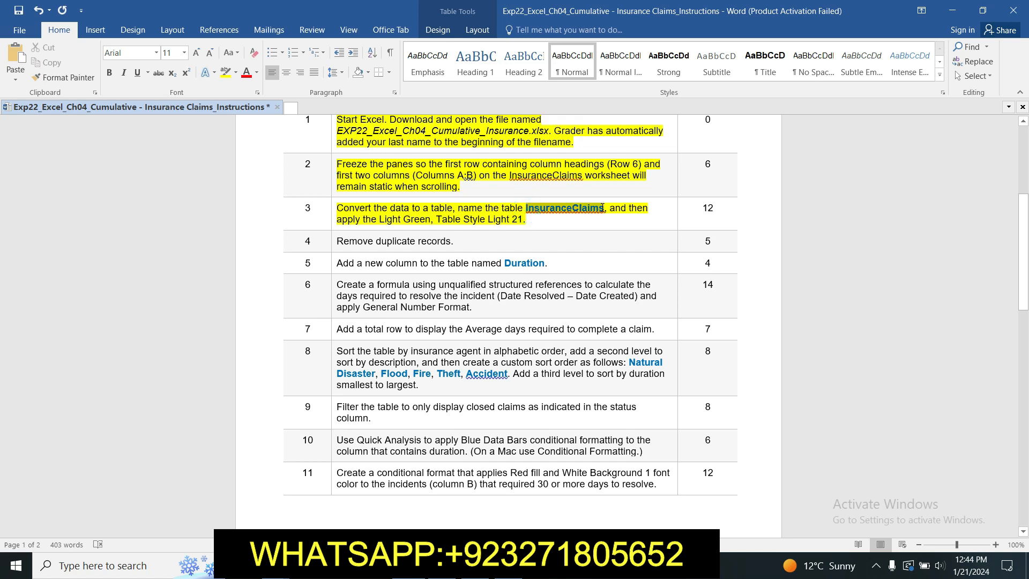
key(ctrl+c)
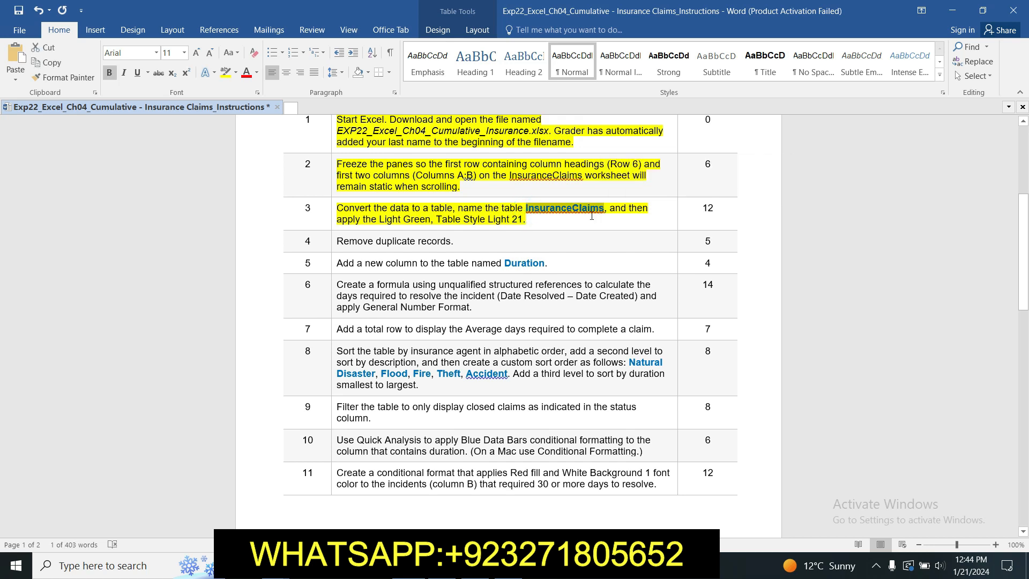
key(alt+Tab)
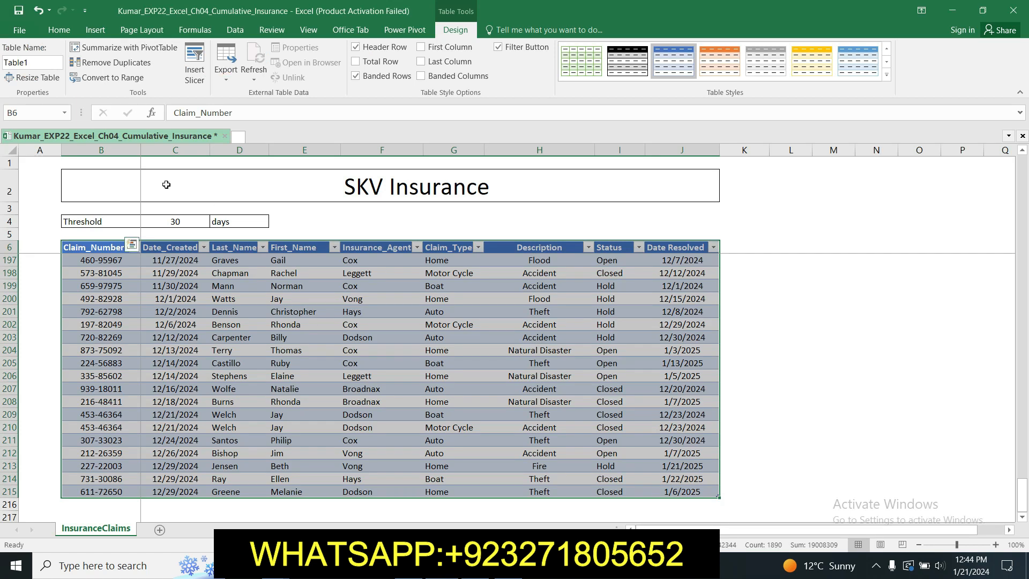
click(36, 64)
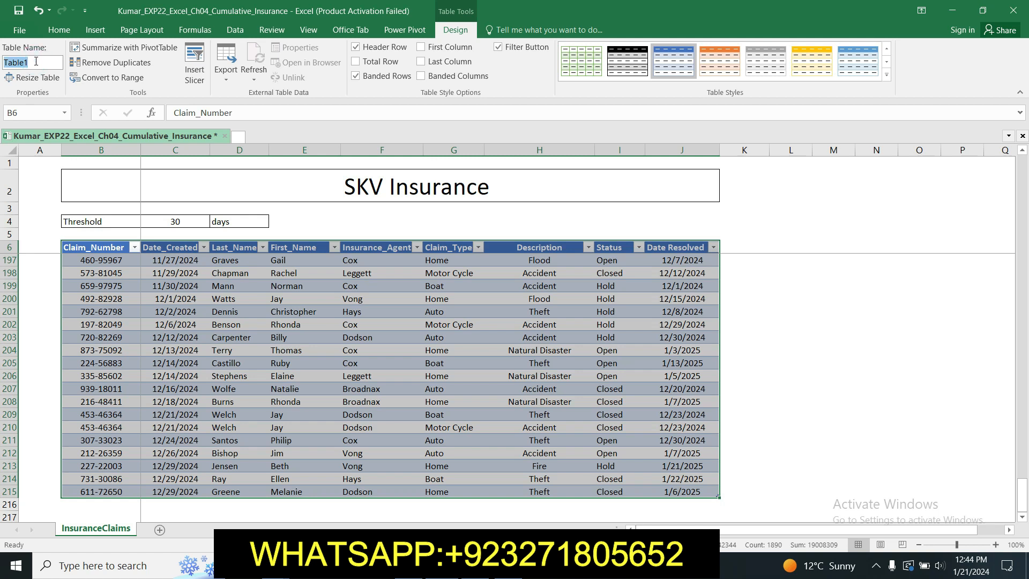
text(InsuranceClaims)
key(Return)
Step: Check the required style in the Word instructions and apply Table Style Light 21 to the Excel table
key(alt+Tab)
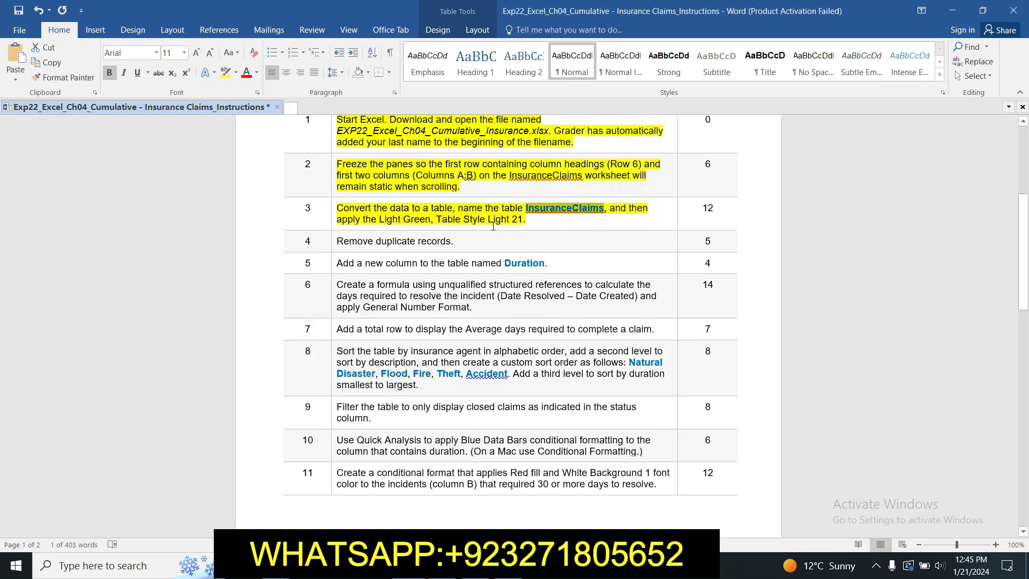
key(alt+Tab)
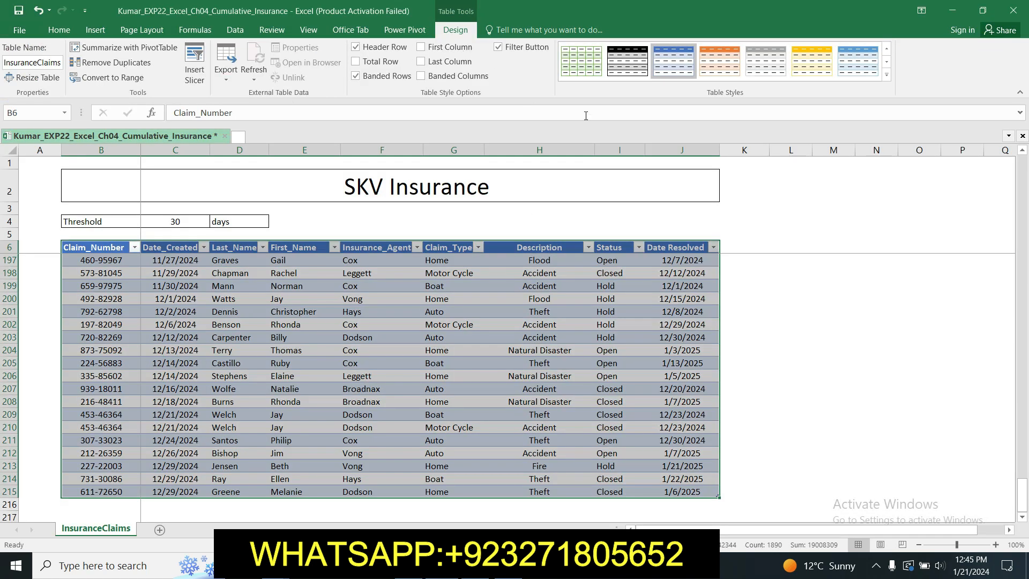
click(885, 75)
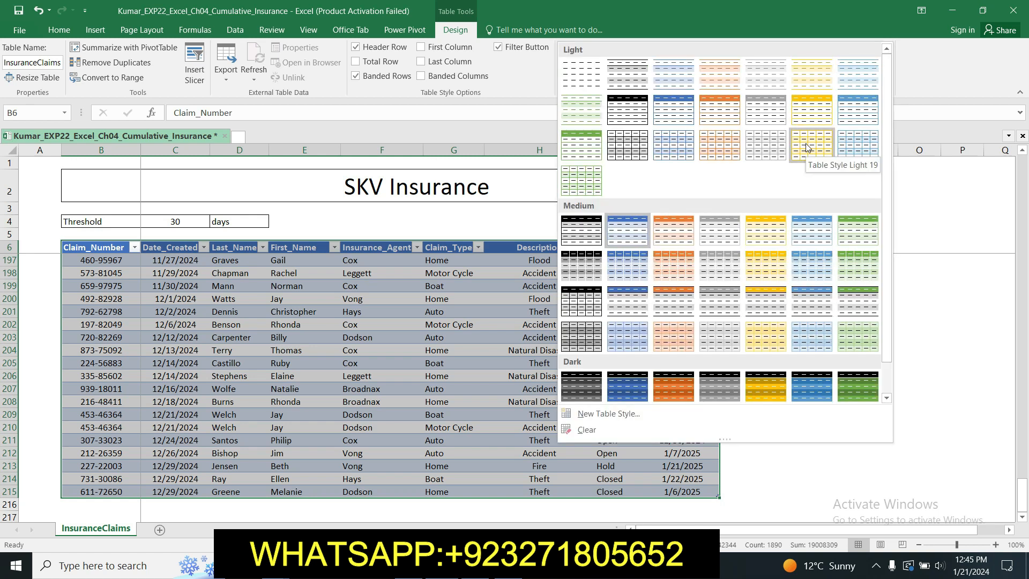
click(587, 183)
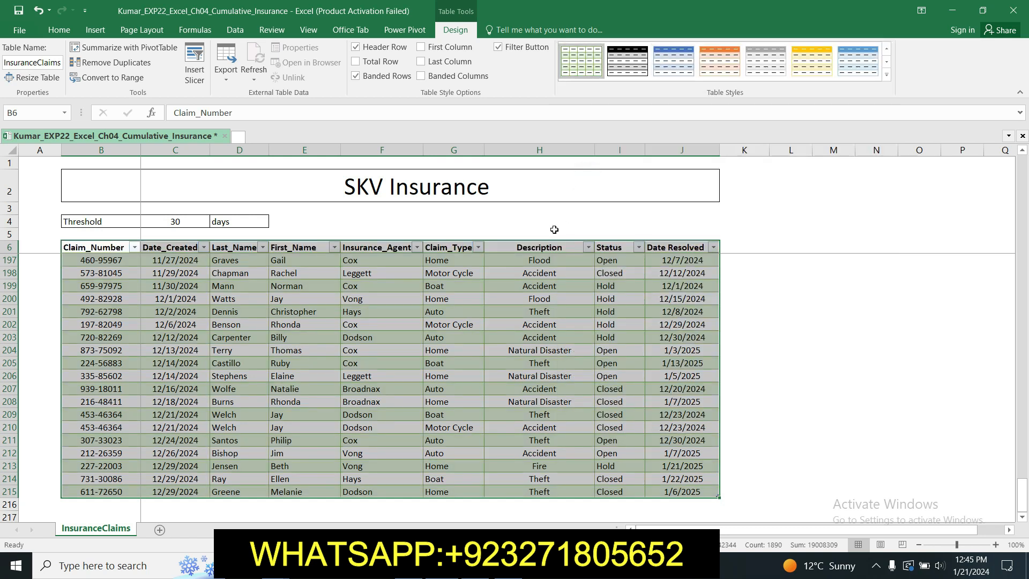
click(792, 311)
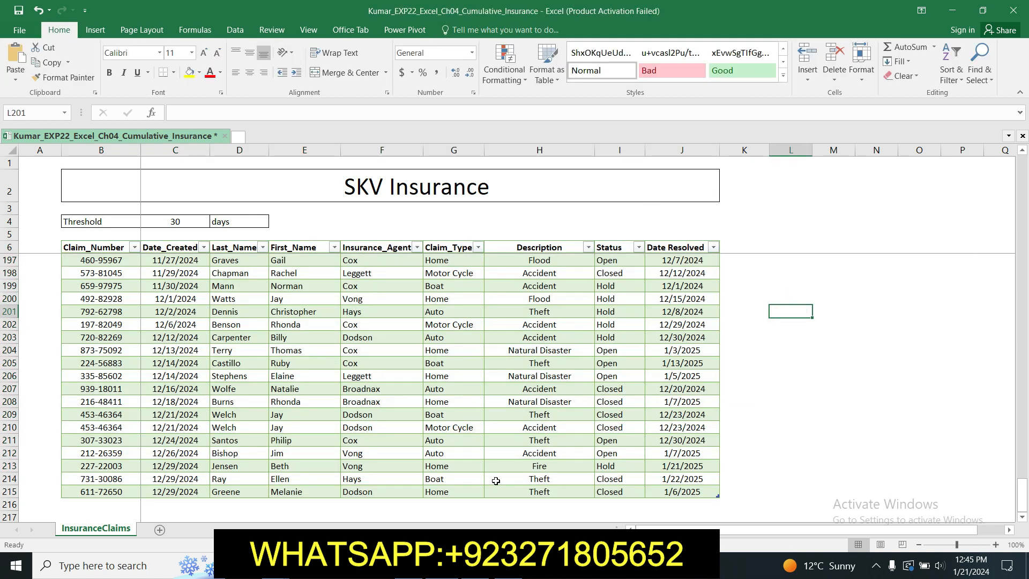
Step: Switch to the Word instructions and highlight the step 4 instruction about removing duplicate records in yellow
key(alt+Tab)
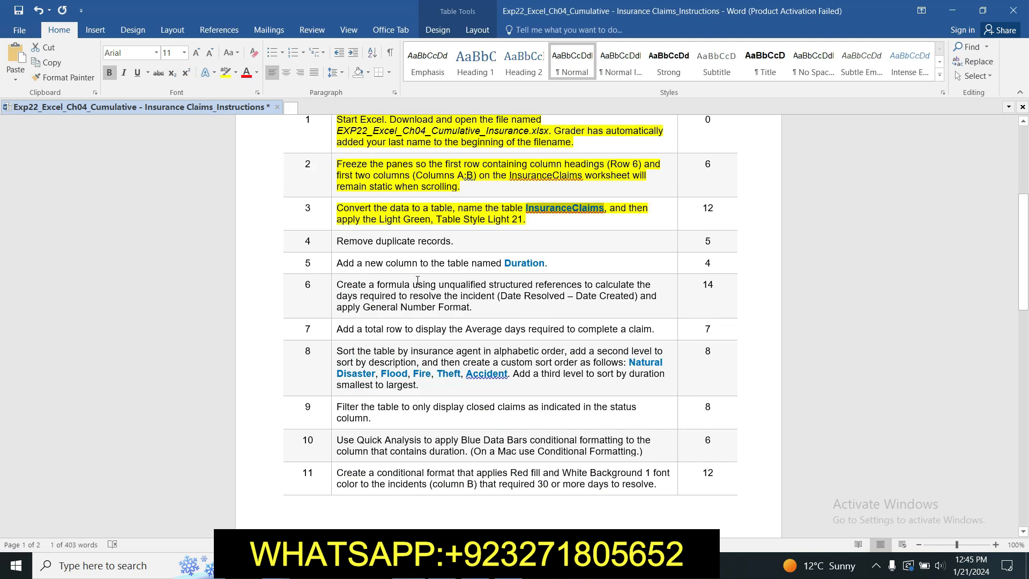
click(334, 242)
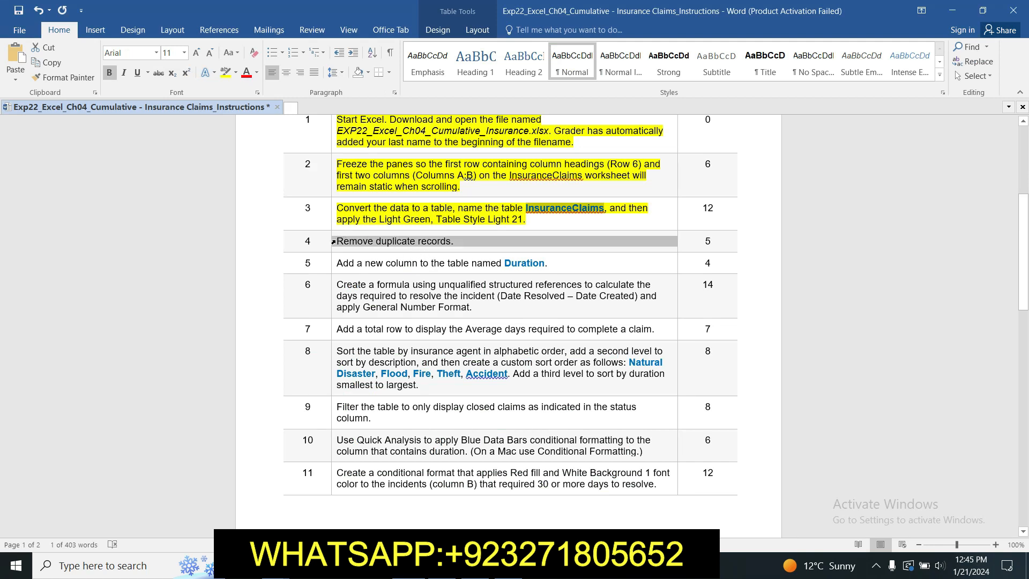
click(386, 220)
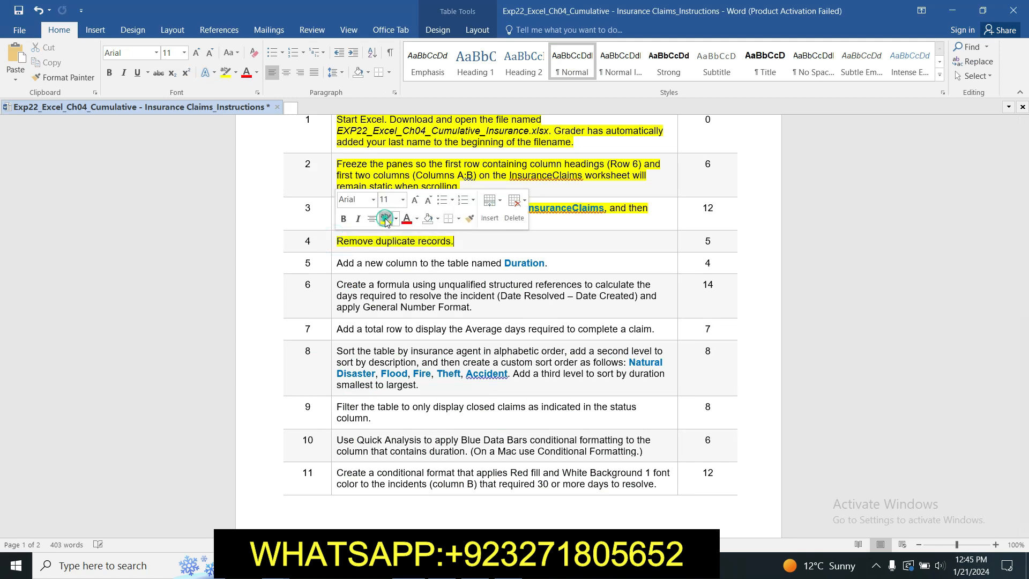
Step: Switch to the Excel workbook and remove duplicate records from the InsuranceClaims table, comparing all columns
click(474, 243)
drag(1024, 252, 1023, 259)
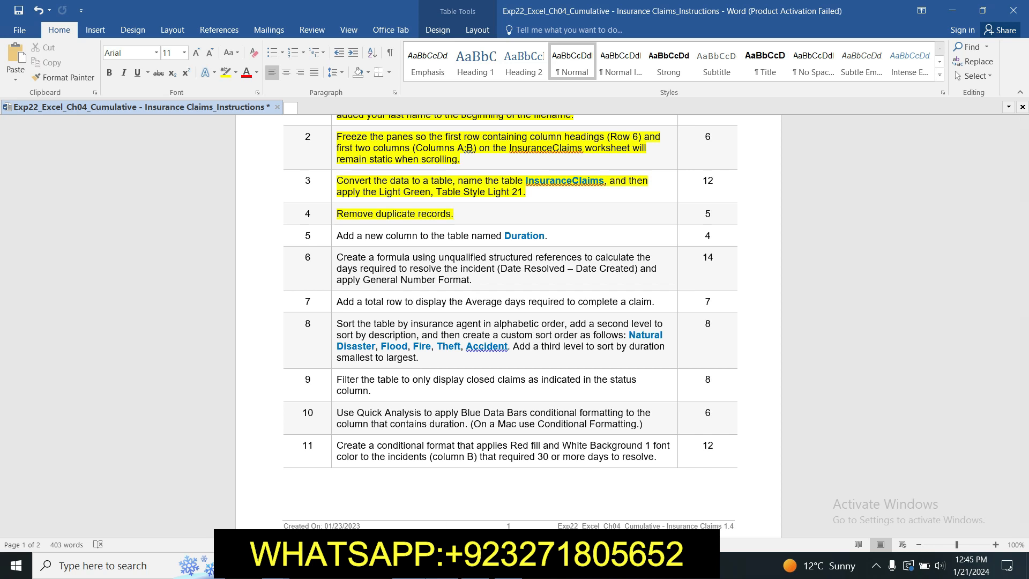
click(443, 566)
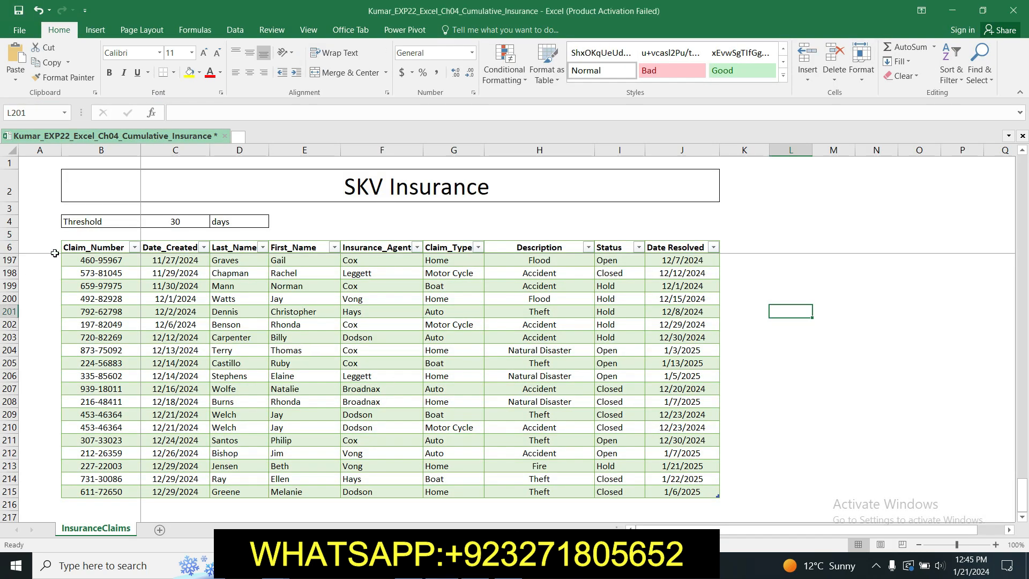
click(77, 245)
drag(77, 246, 438, 480)
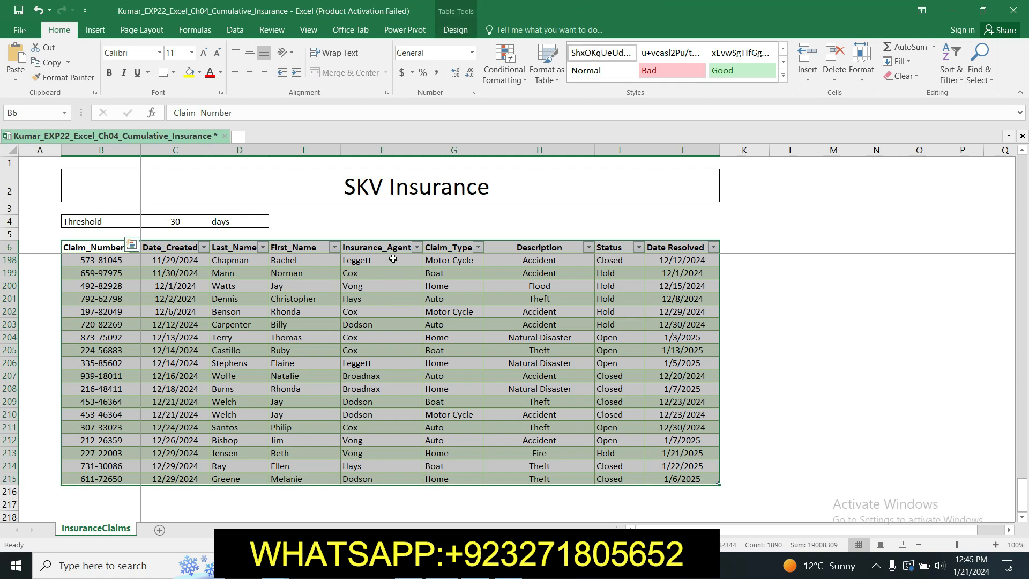
click(460, 26)
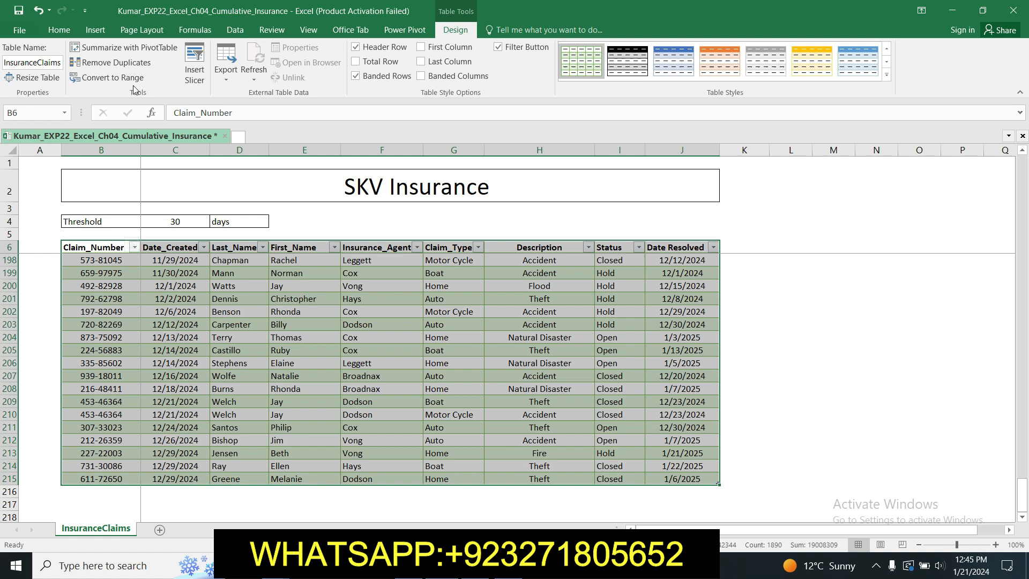
click(115, 62)
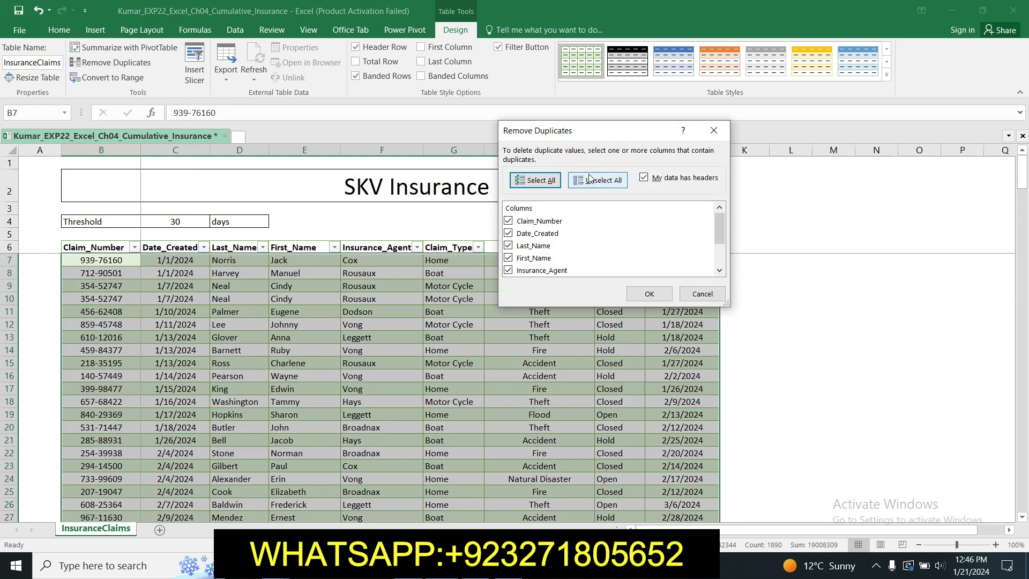
click(655, 299)
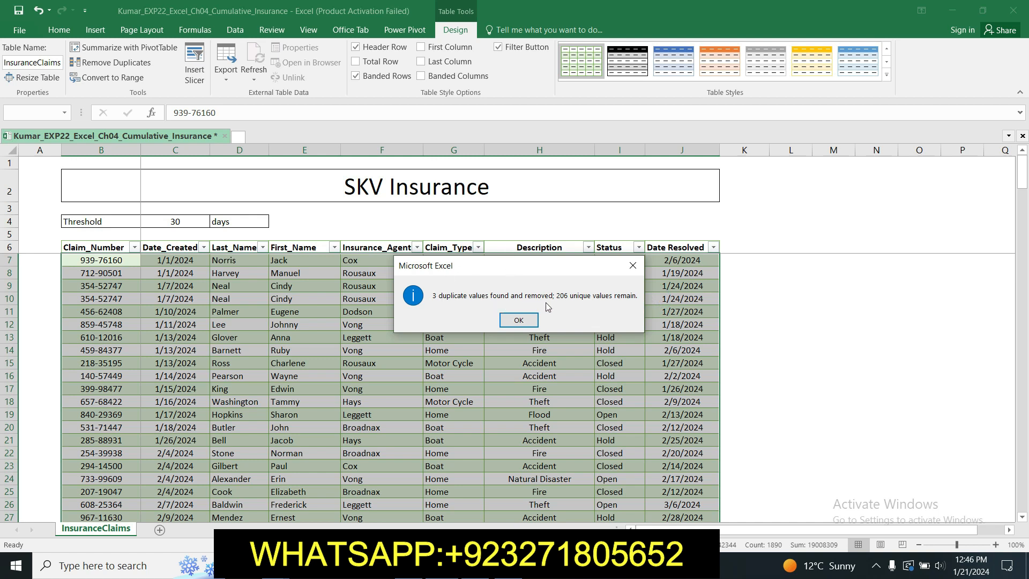
click(519, 321)
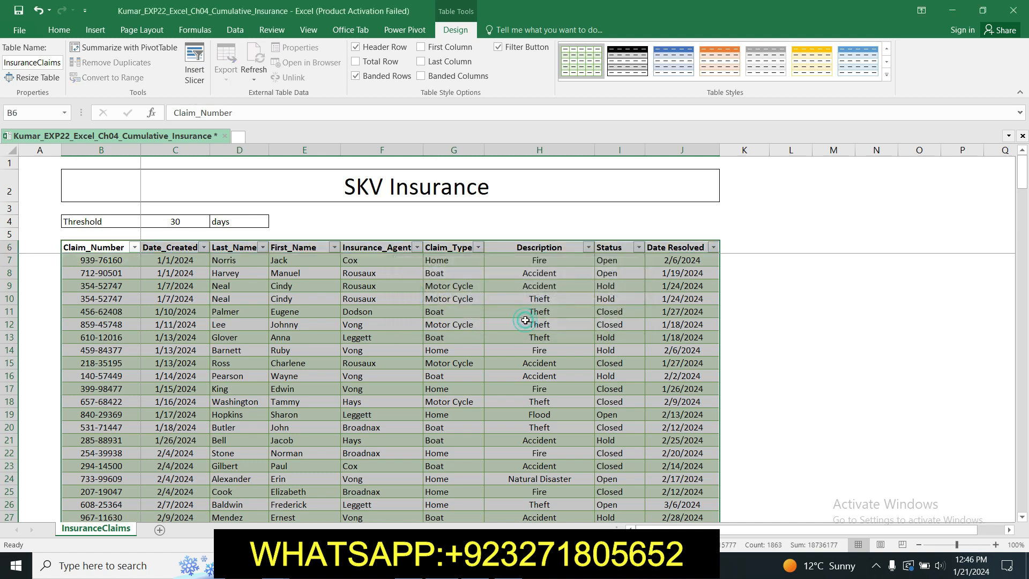
mouse_move(1024, 184)
mouse_down()
mouse_move(1024, 381)
mouse_move(1024, 184)
mouse_up()
click(769, 337)
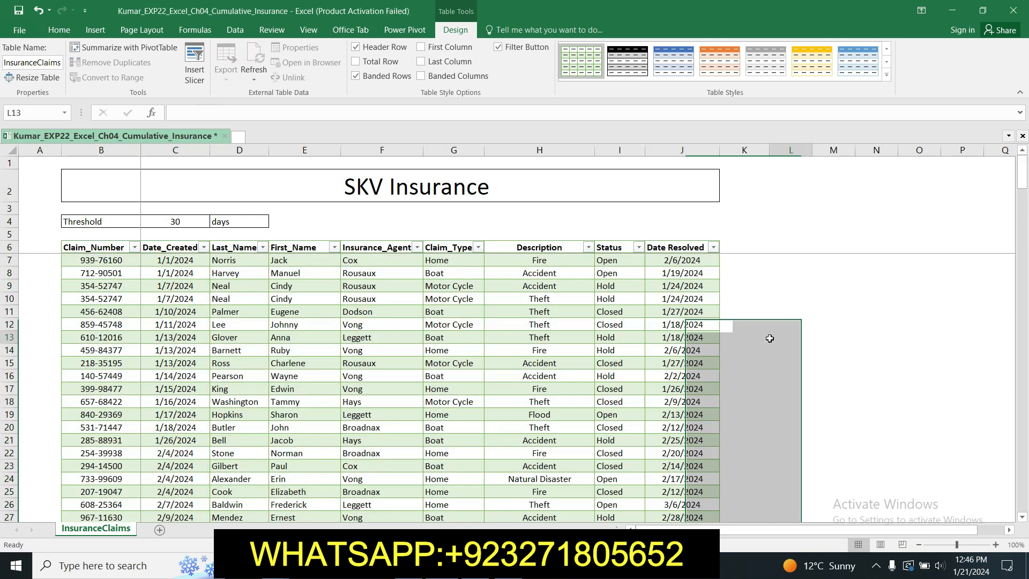
Step: Switch to the Word instructions and highlight the step 5 instruction about adding a new column in yellow
key(alt+Tab)
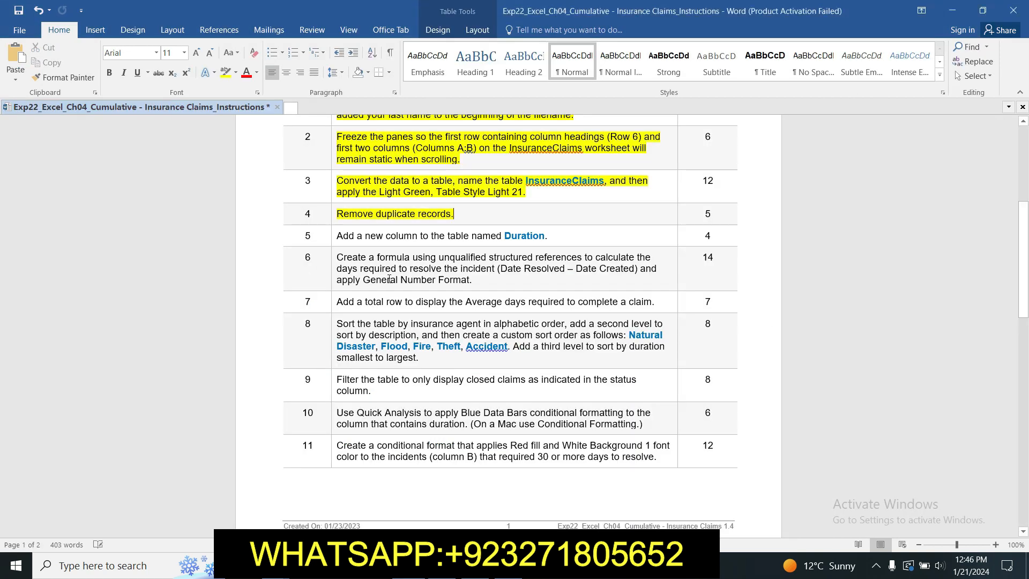
click(333, 236)
click(386, 213)
click(391, 263)
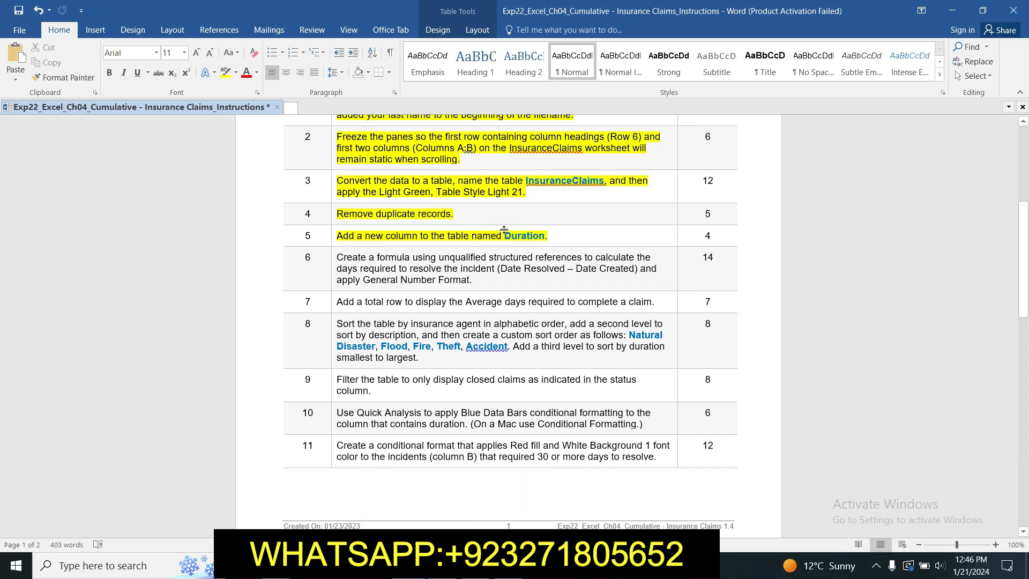
Step: Copy the column name "Duration." from step 5 and paste it into K6 of the Excel workbook as a new table column header
drag(505, 235, 547, 242)
key(ctrl+c)
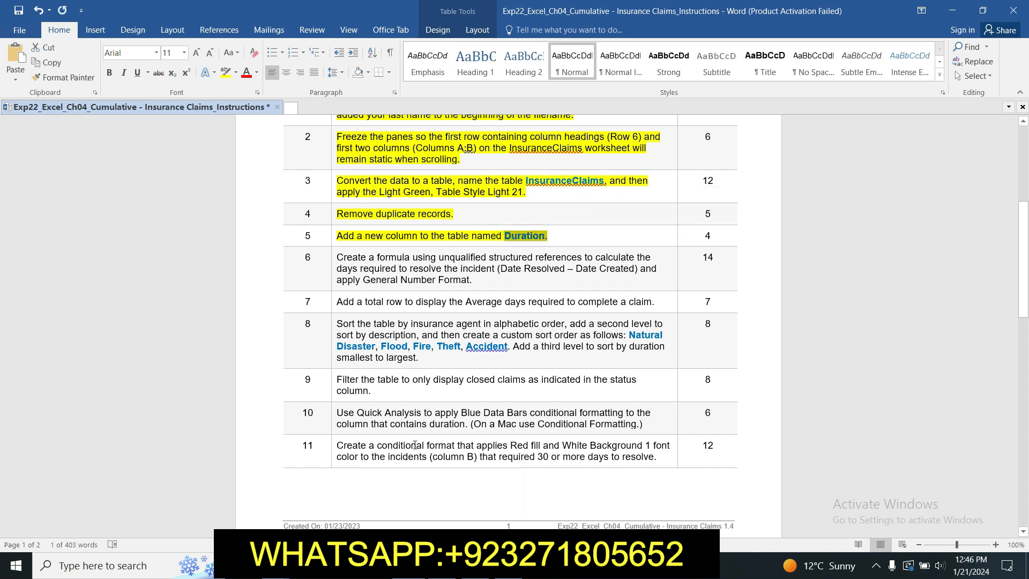
key(alt+Tab)
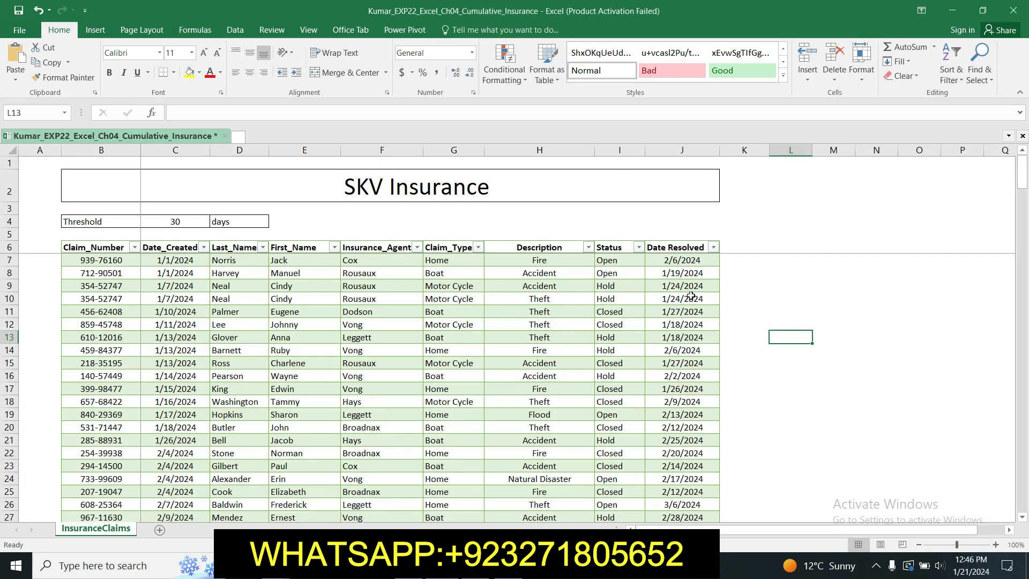
click(740, 246)
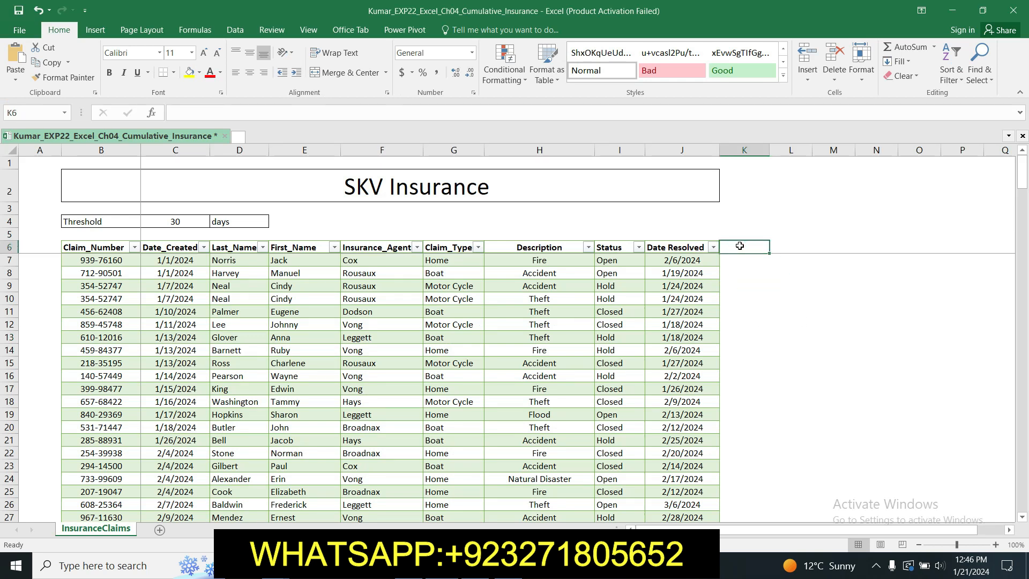
key(ctrl+v)
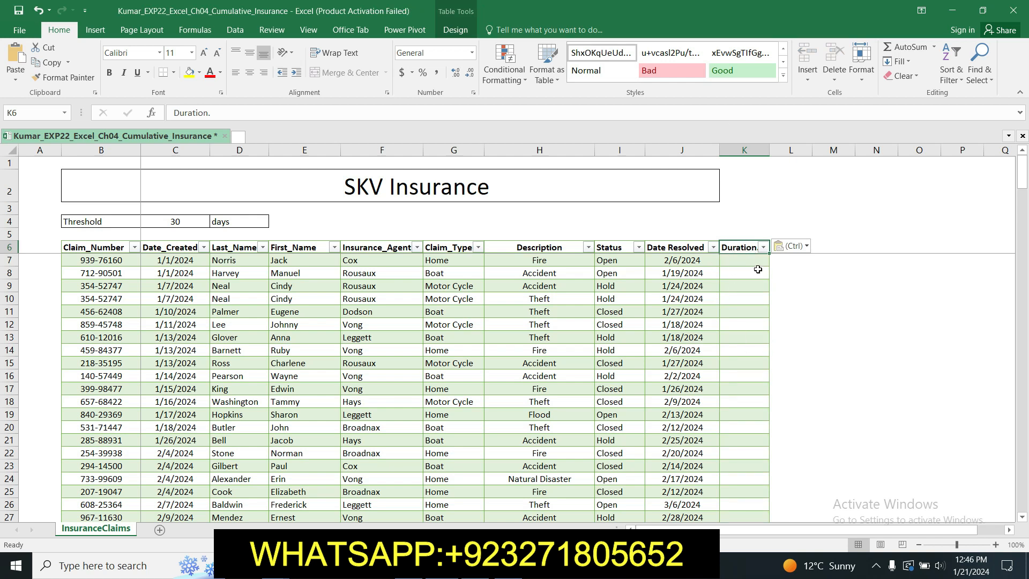
Step: Switch to the Word instructions and highlight the step 6 instruction about the structured reference formula in yellow
key(alt+Tab)
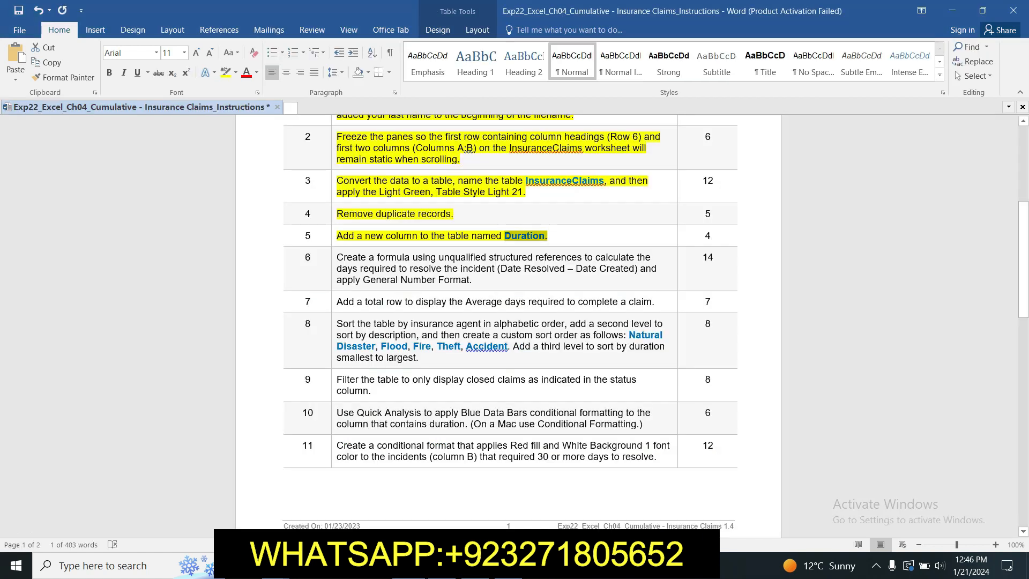
click(332, 258)
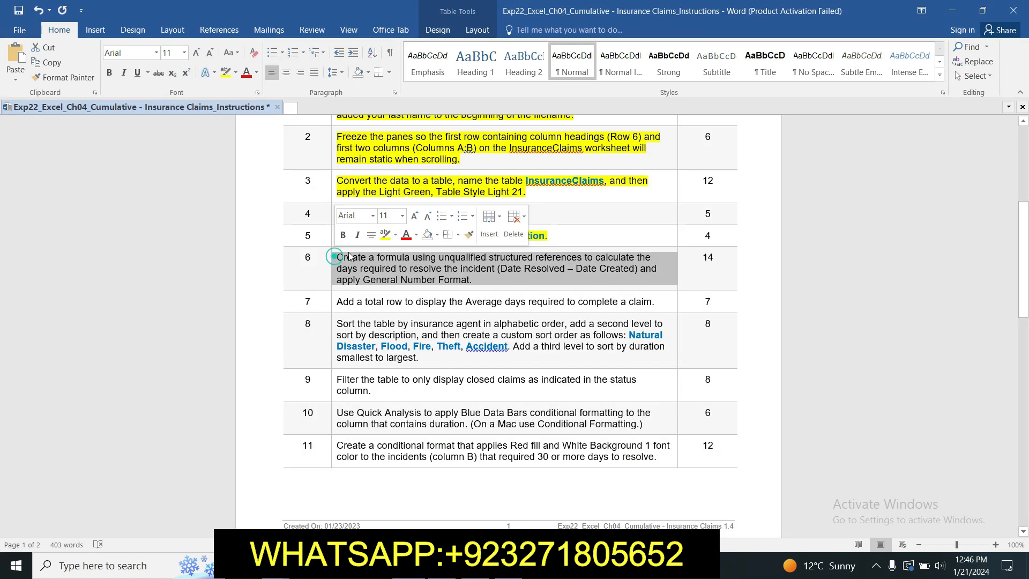
click(385, 236)
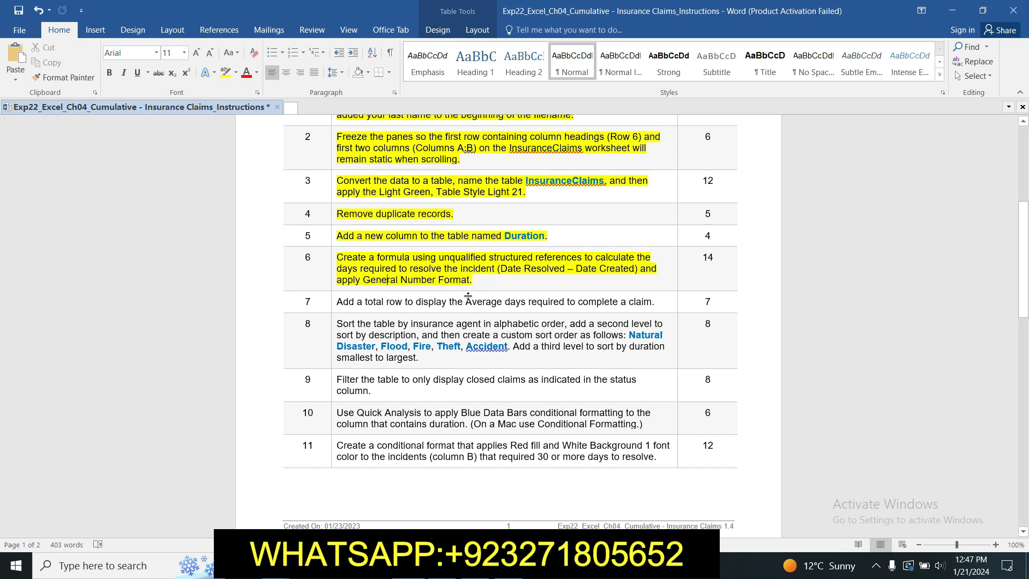
Step: Switch to the Excel workbook and fill the duration column with the formula =[@[Date Resolved]]-[@[Date_Created]], starting in K7
click(443, 566)
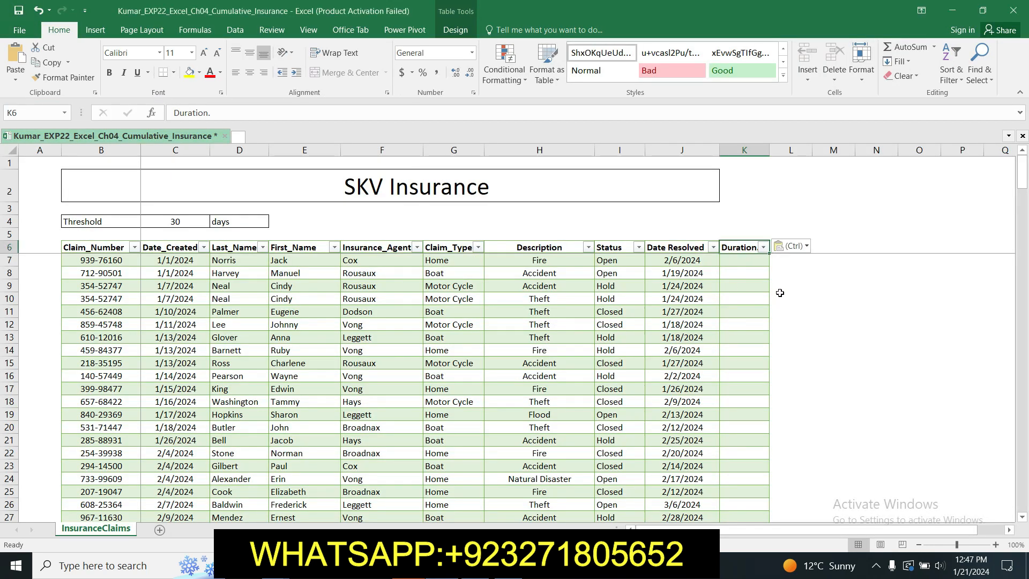
click(748, 262)
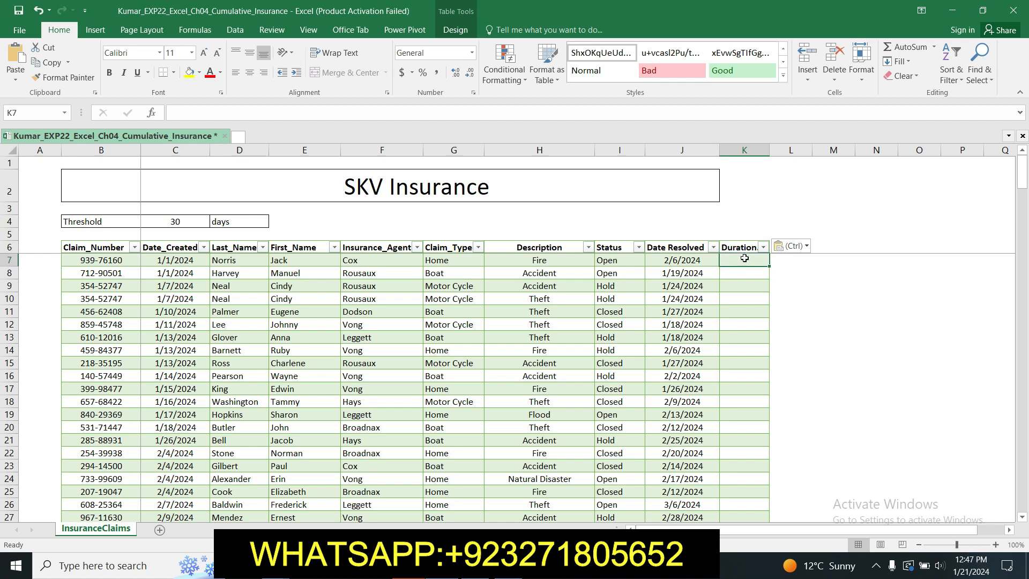
text(=)
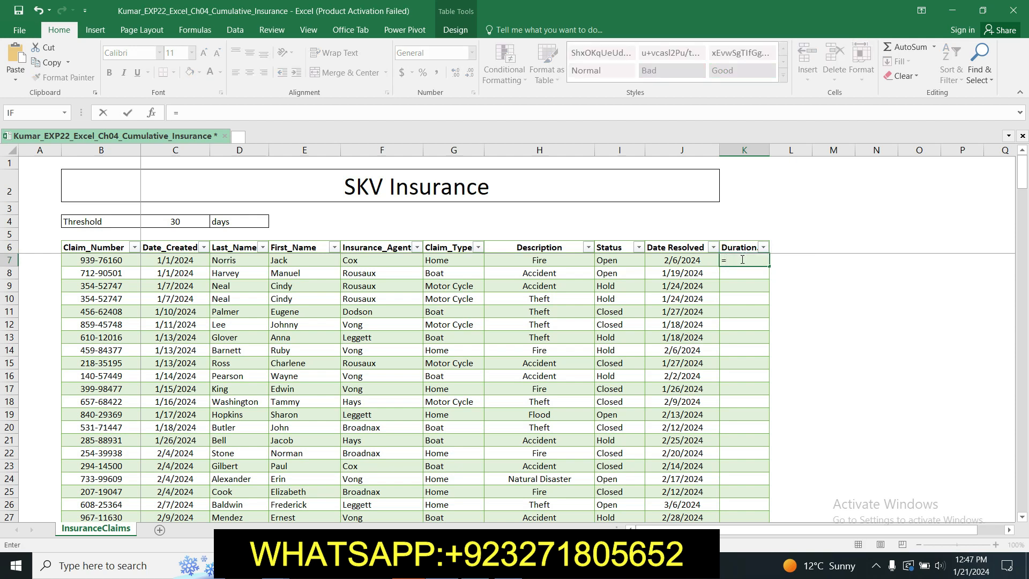
click(692, 259)
text(-)
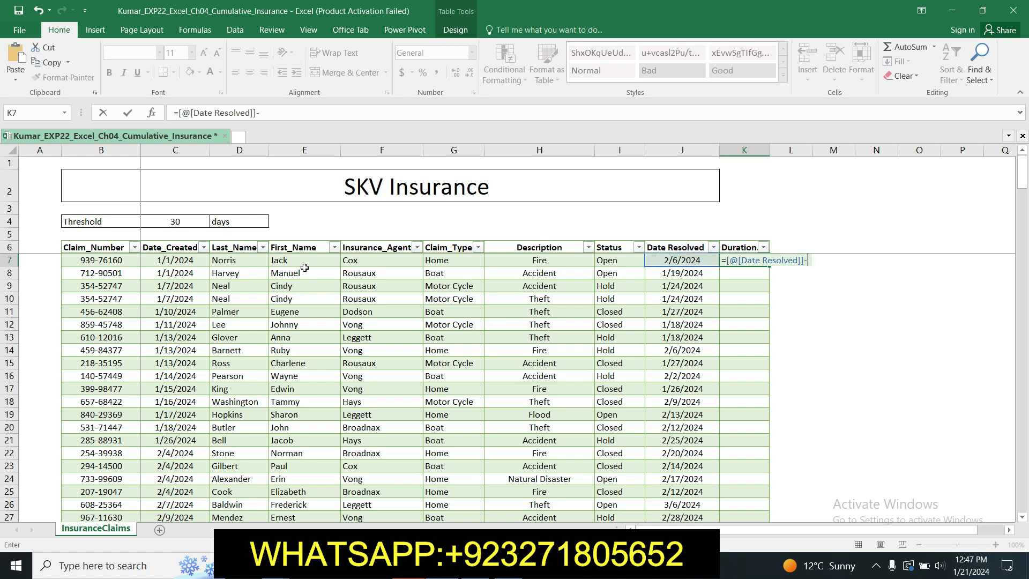
click(165, 258)
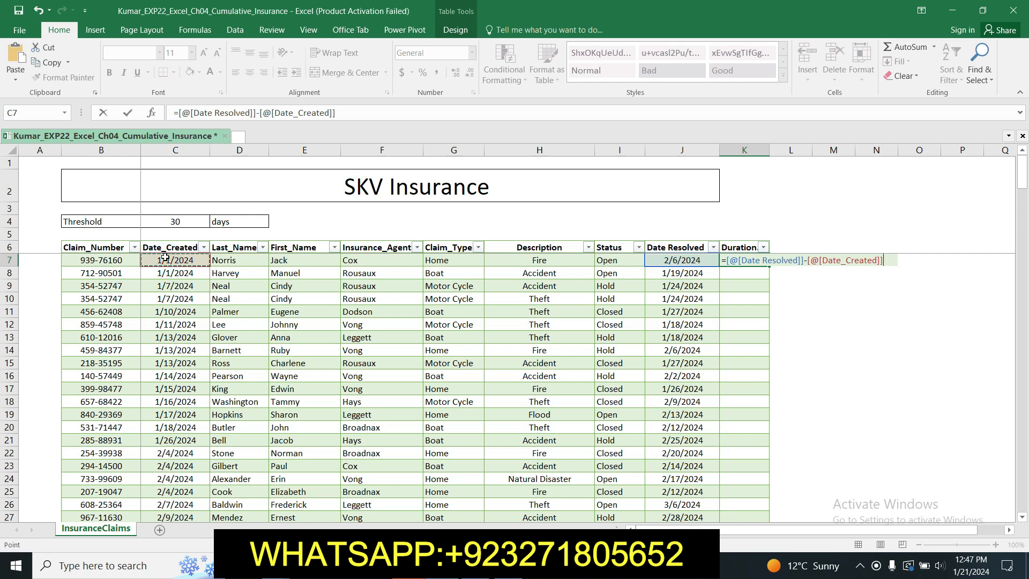
key(Return)
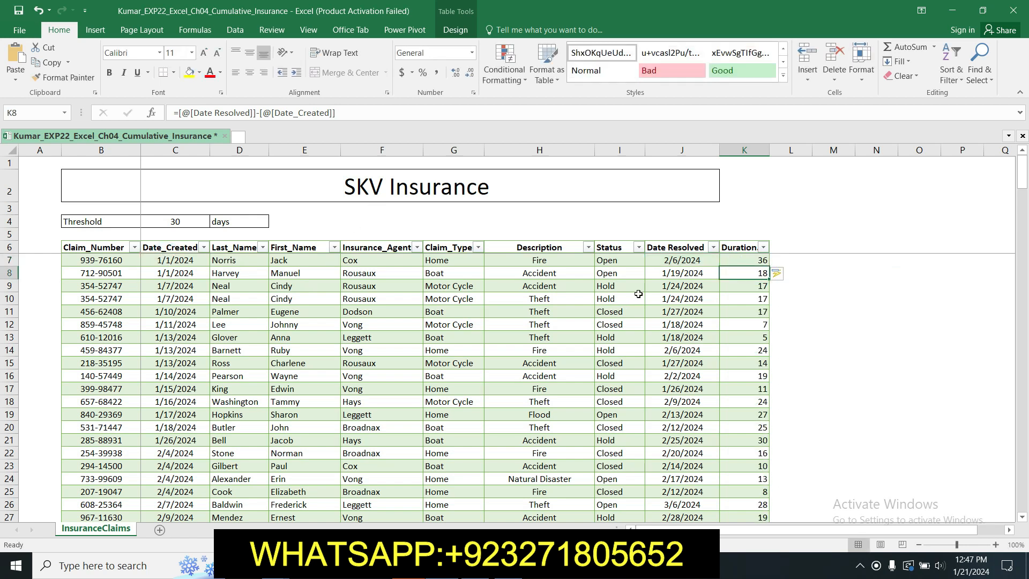
drag(1024, 196, 1025, 171)
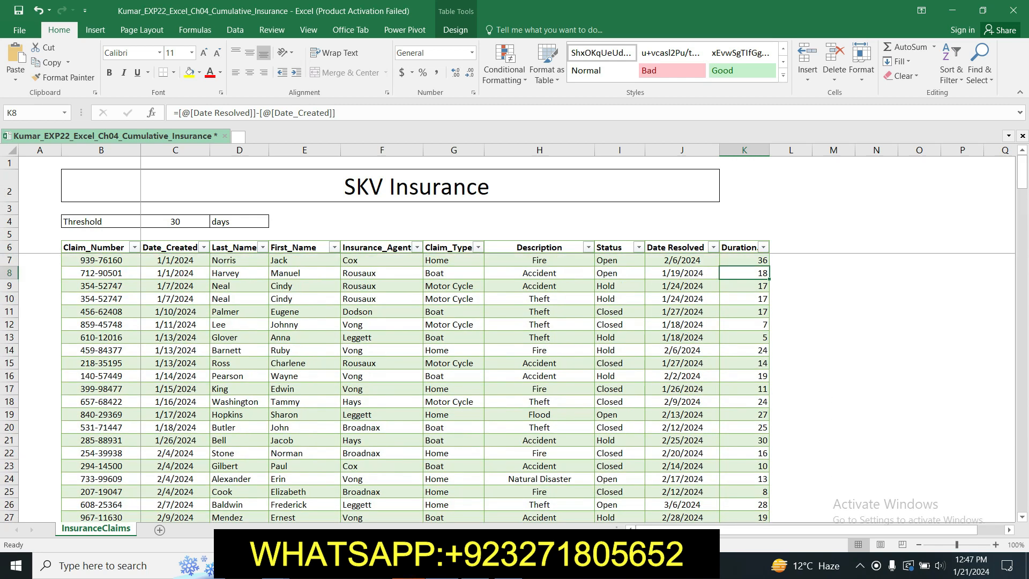
Step: Apply the Number format to the duration values in K7:K212
key(alt+Tab)
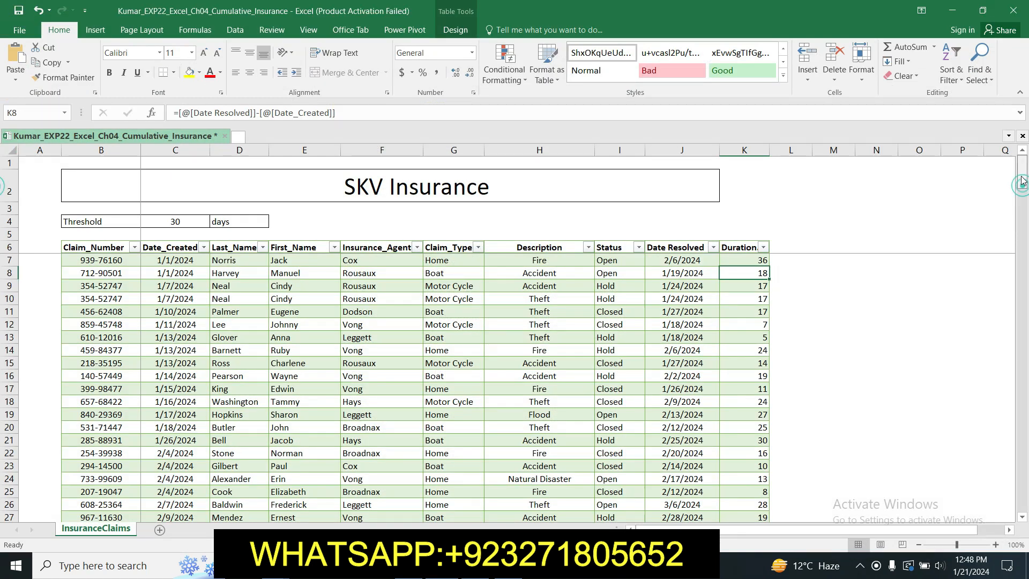
drag(752, 260, 761, 452)
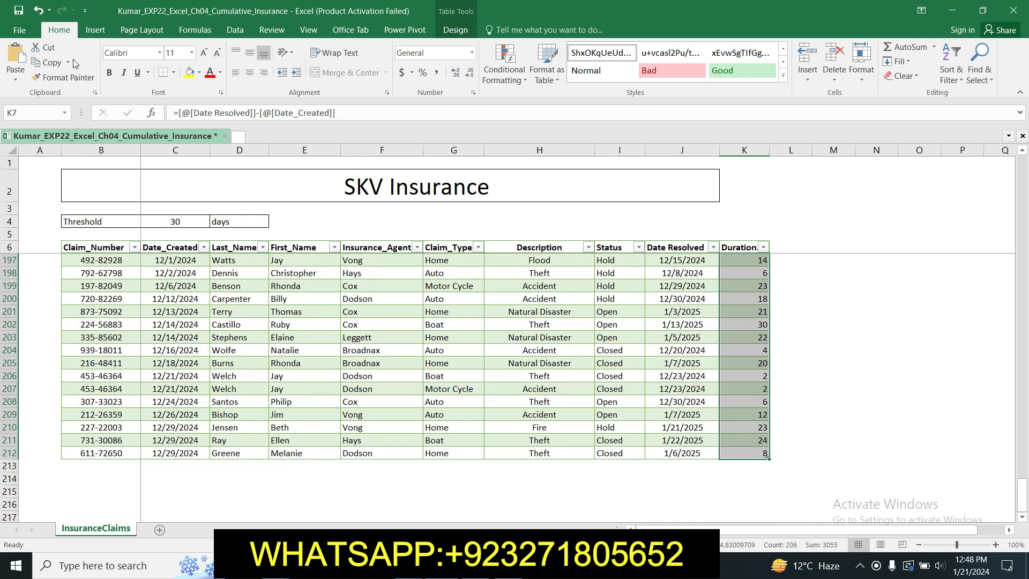
click(473, 54)
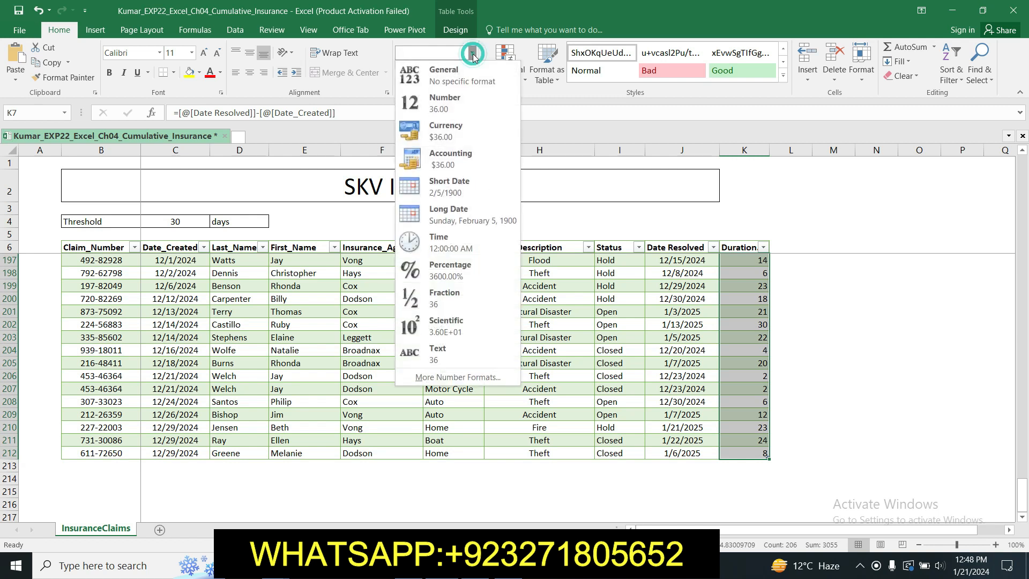
click(462, 99)
click(913, 386)
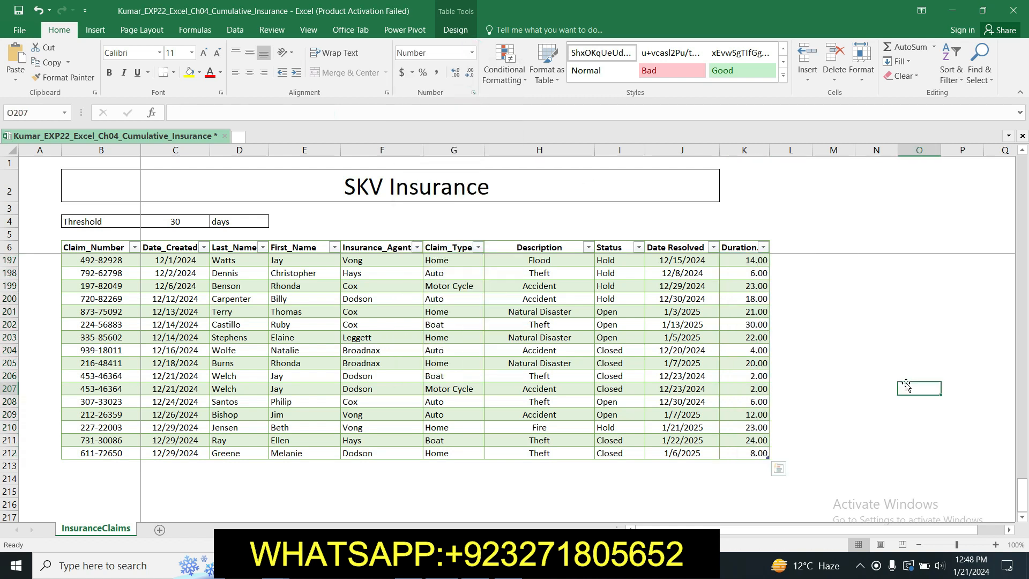
drag(1024, 489, 1022, 165)
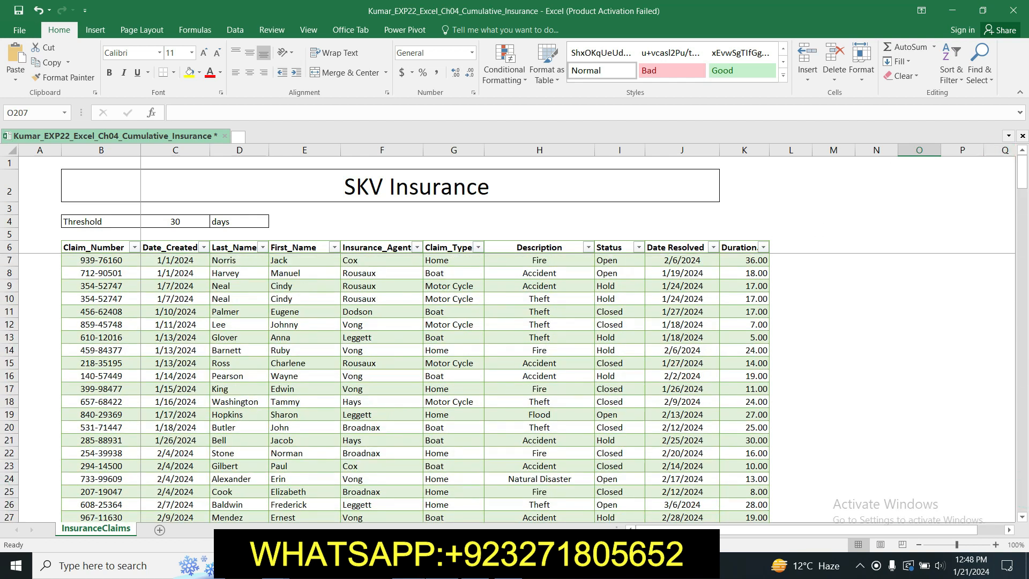
Step: Switch to the Word instructions and highlight the step 7 instruction about the total row in yellow
click(410, 566)
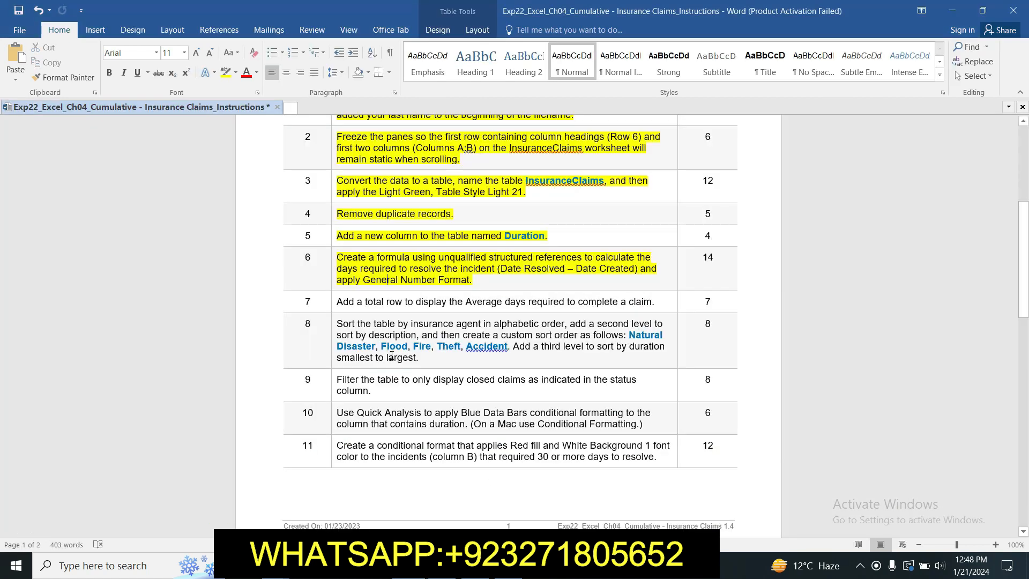
click(333, 301)
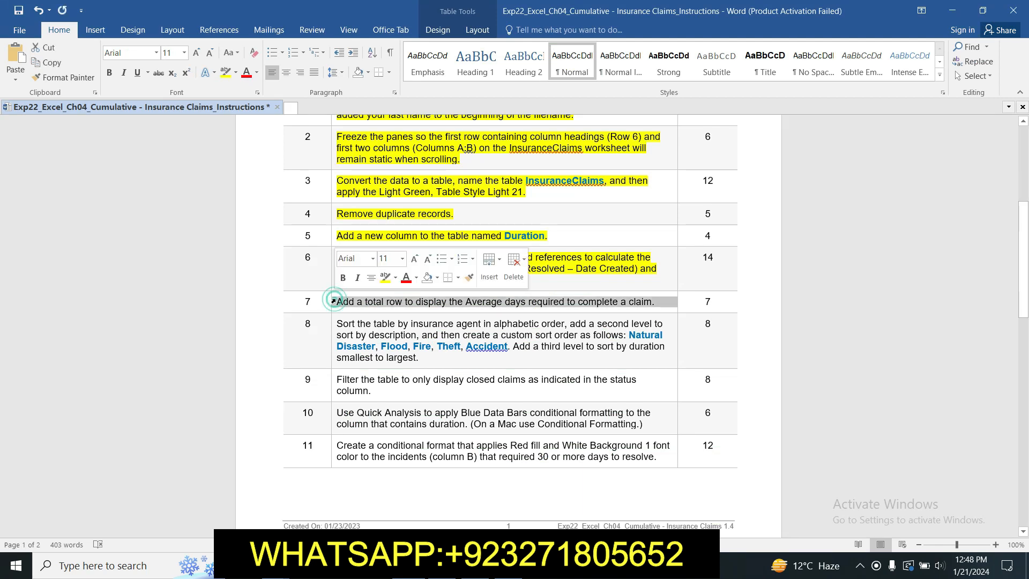
click(385, 276)
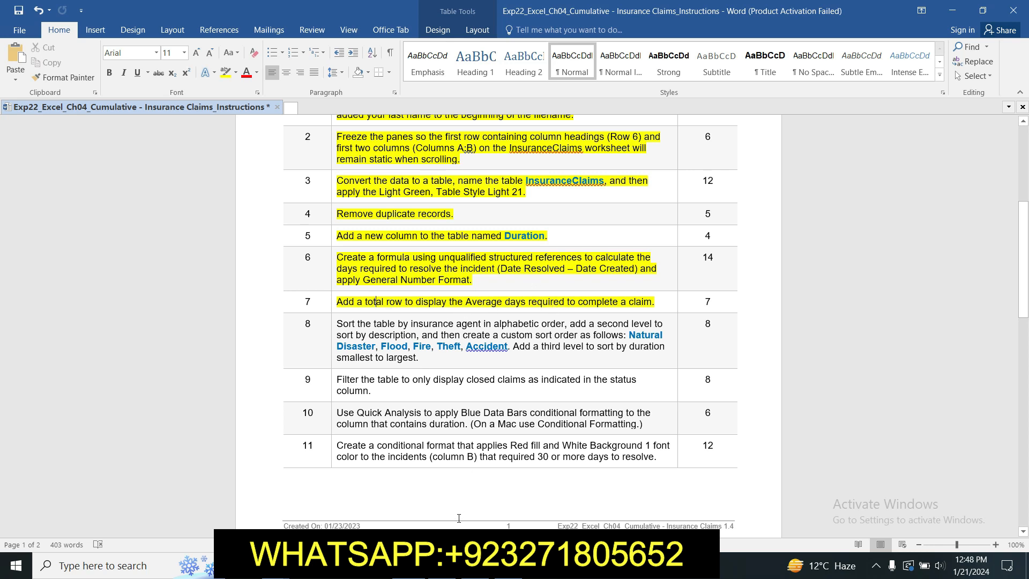
Step: Switch to the Excel workbook and add a total row to the InsuranceClaims table
key(alt+Tab)
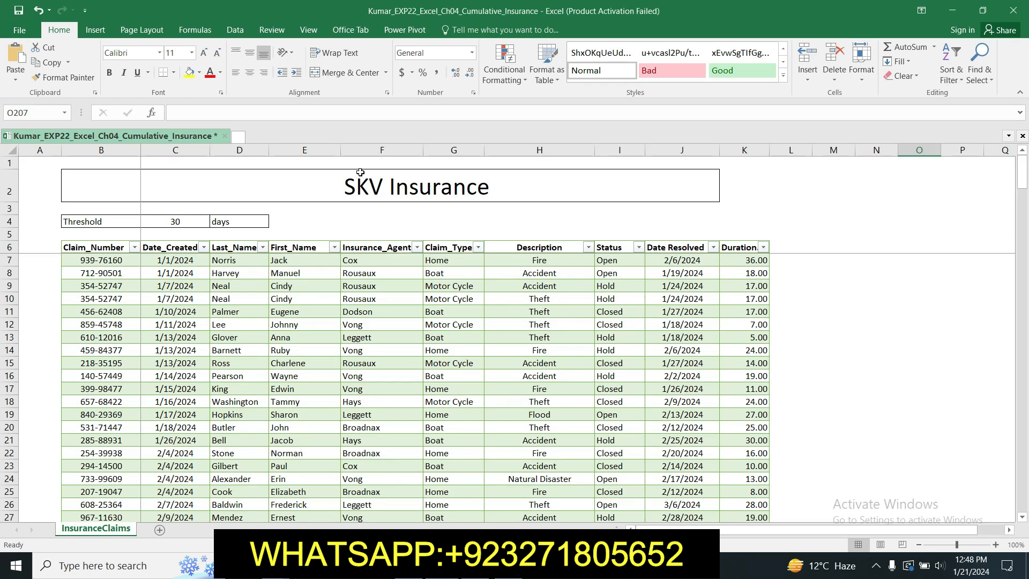
click(736, 255)
drag(736, 256, 754, 469)
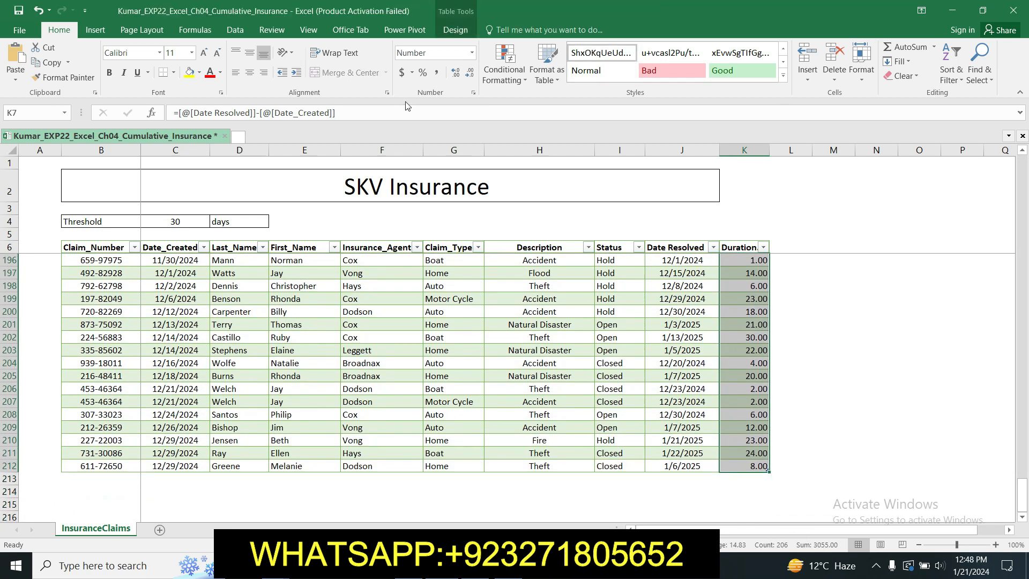
click(455, 29)
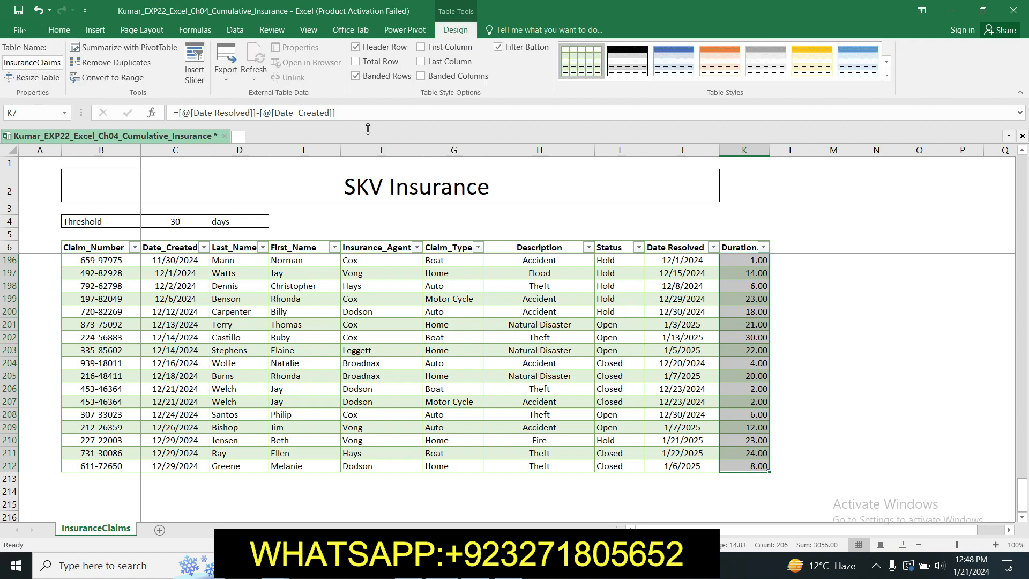
click(356, 63)
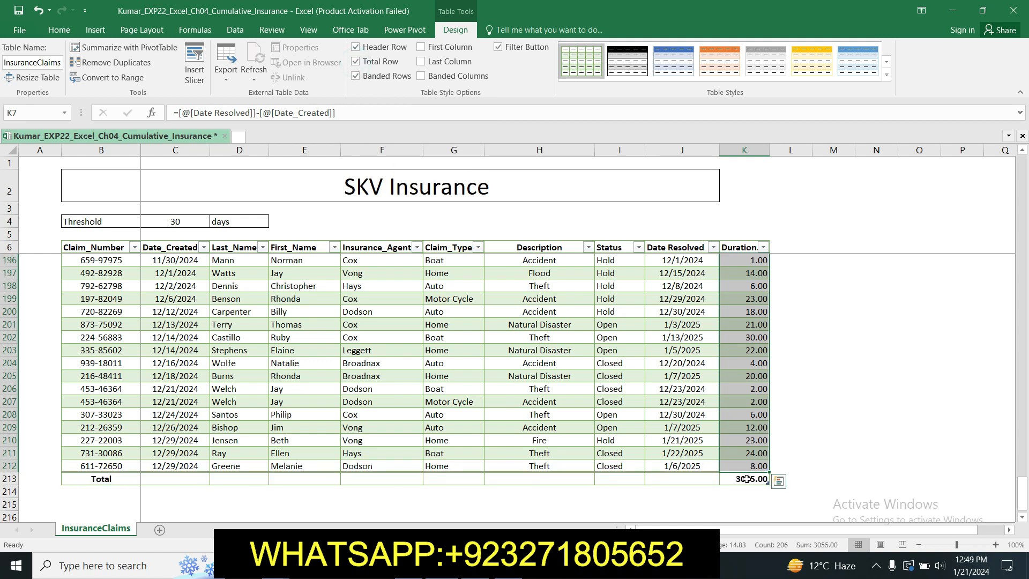
drag(745, 473, 705, 491)
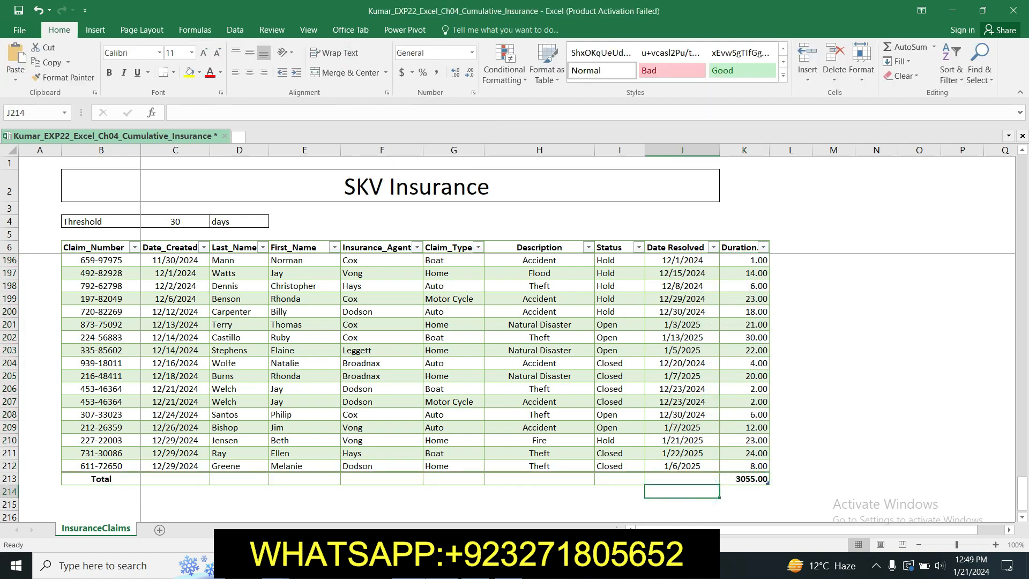
Step: Switch to the Word instructions and highlight the step 8 instruction about sorting the table in yellow
click(508, 565)
drag(1023, 260, 1024, 285)
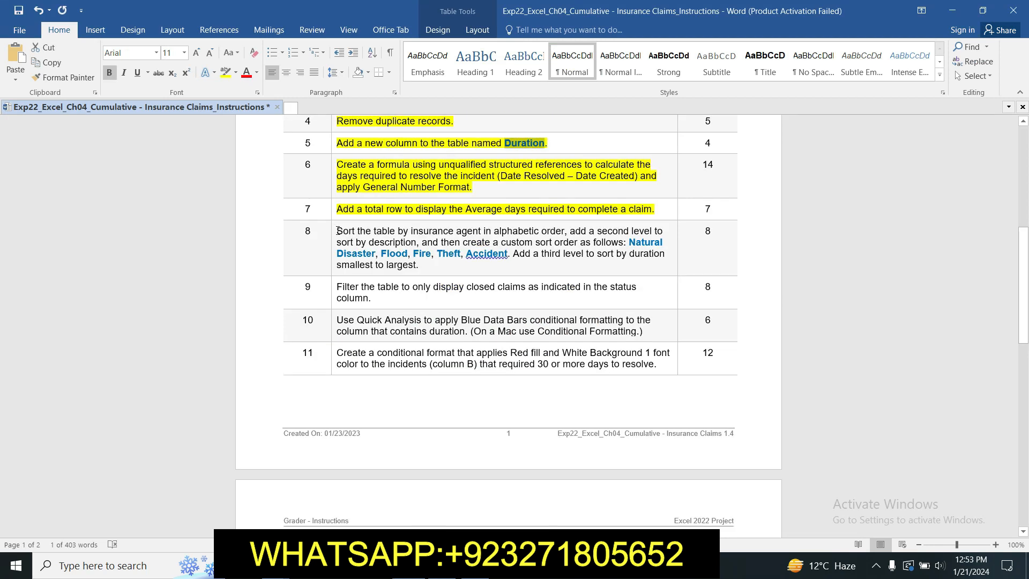
drag(337, 229, 420, 265)
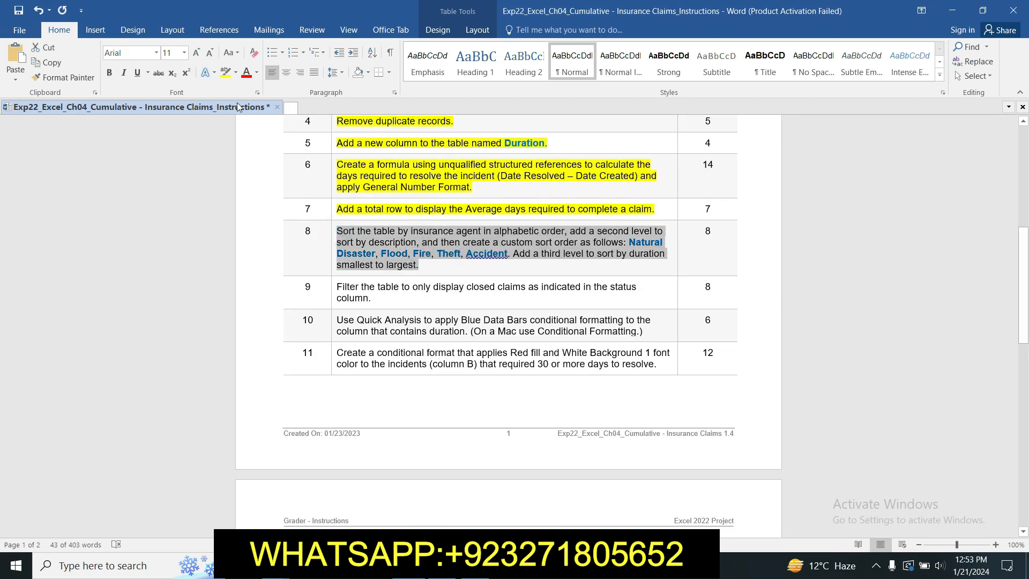
click(225, 72)
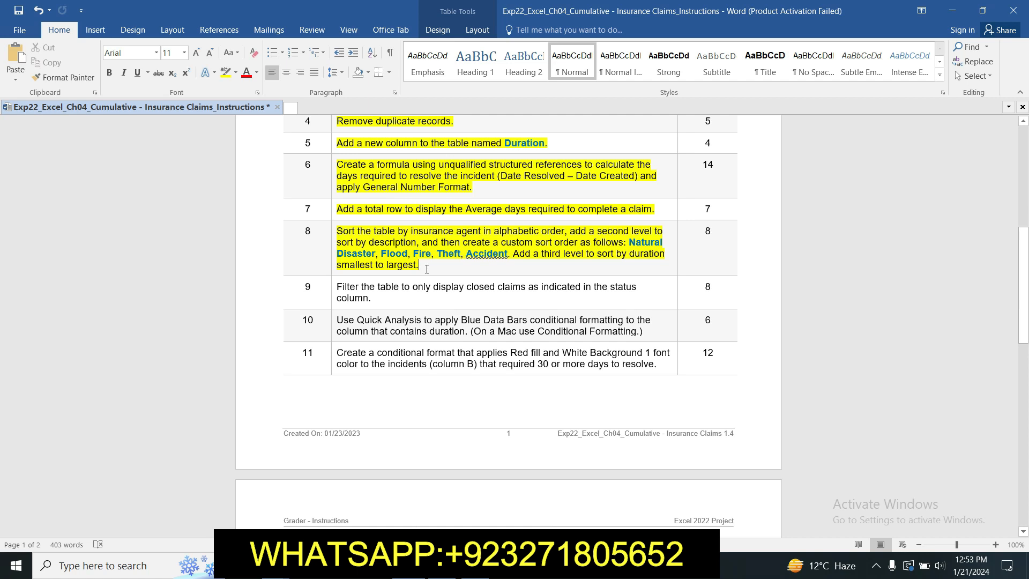
drag(338, 228, 565, 231)
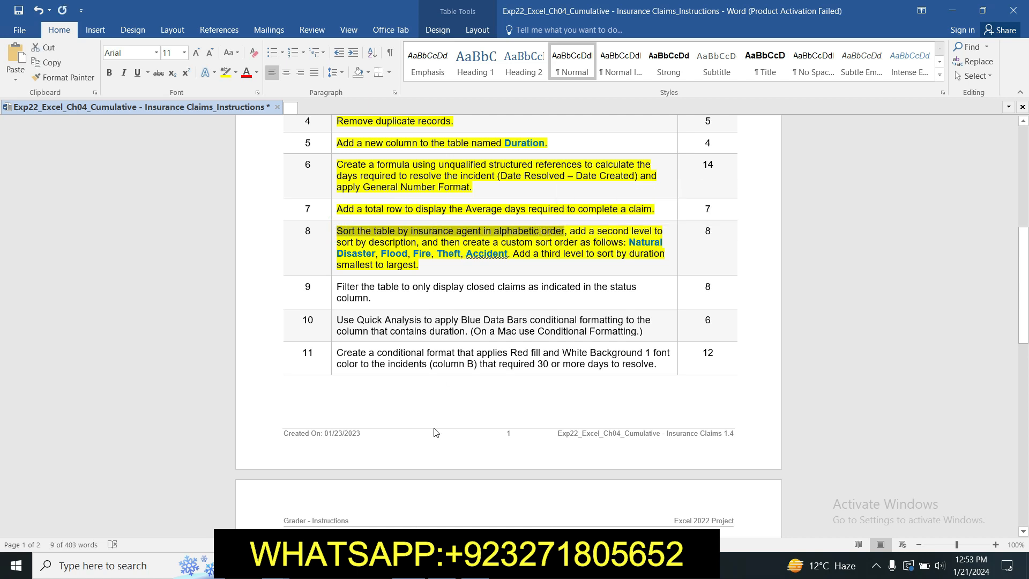
Step: Switch to the Excel workbook and start a custom sort with Insurance_Agent values from A to Z as the first level
click(441, 566)
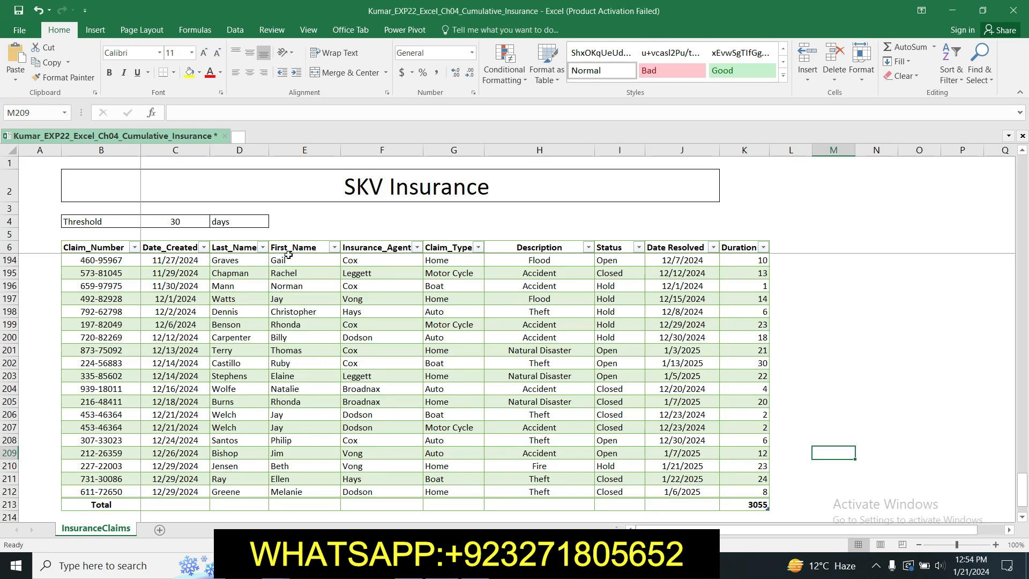
click(378, 247)
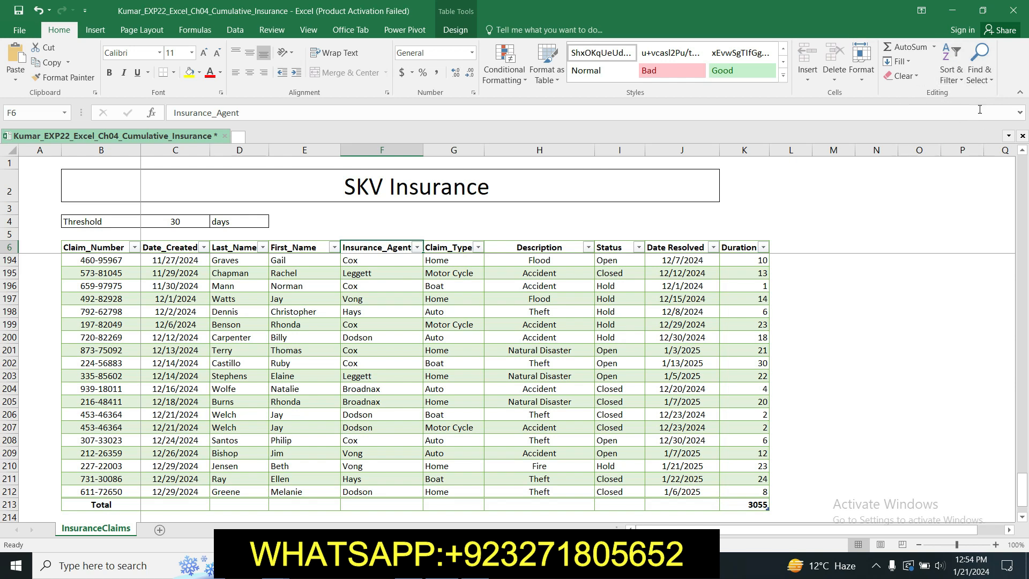
click(954, 71)
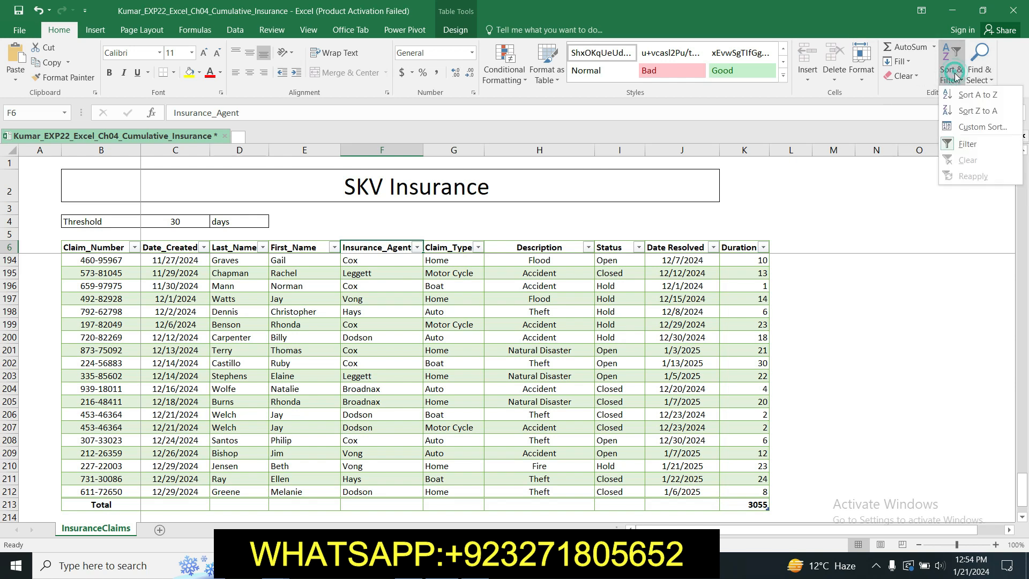
click(968, 128)
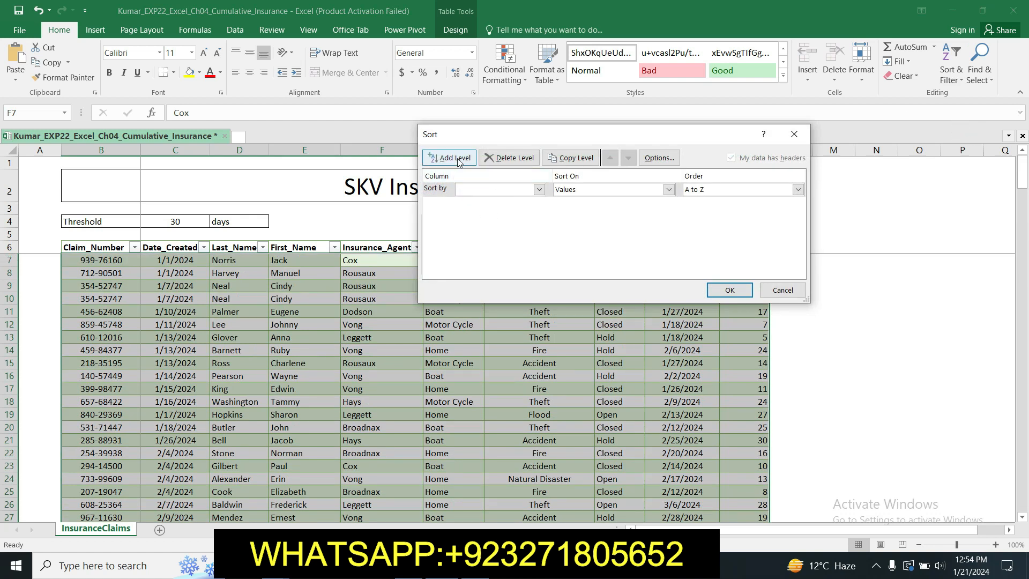
click(539, 190)
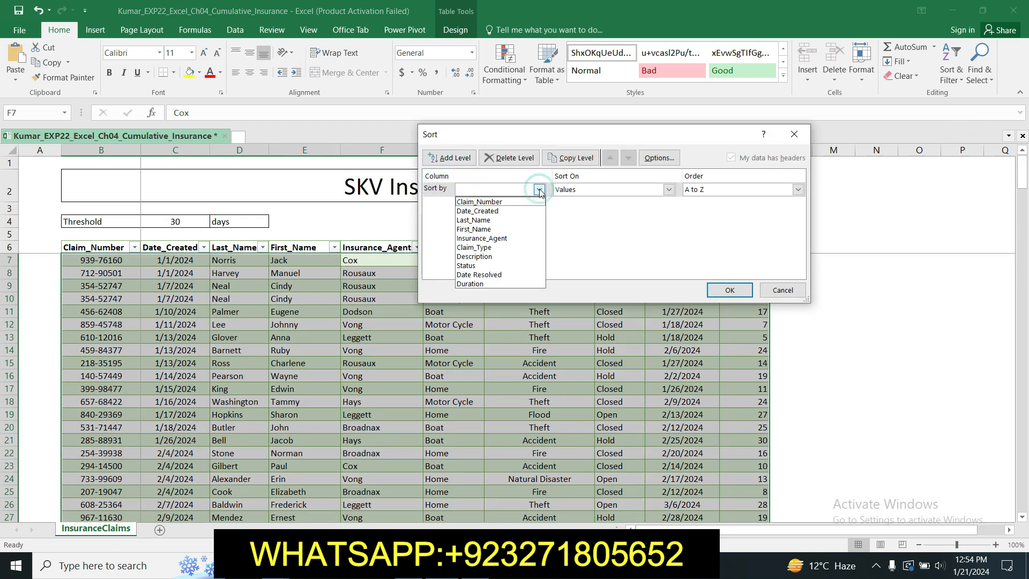
click(517, 238)
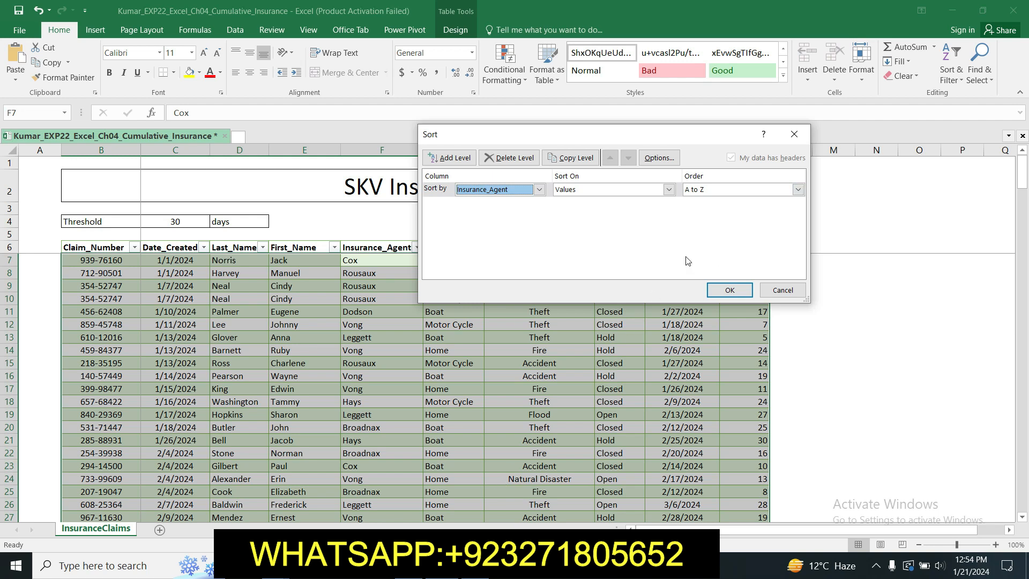
Step: Check step 8 in the Word instructions and add Description as the second level of the Excel sort
click(454, 566)
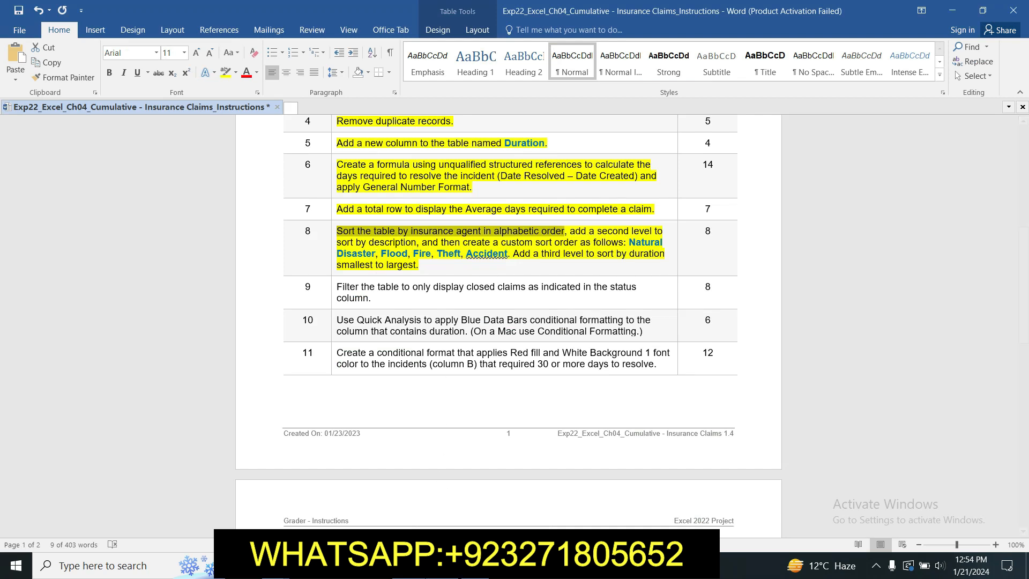
key(alt+Tab)
click(450, 157)
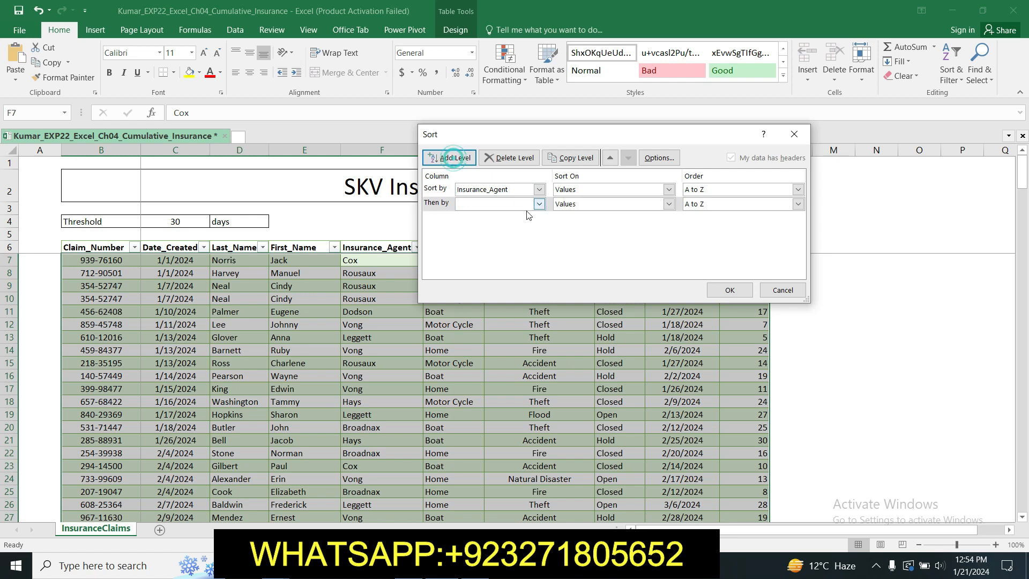
click(539, 205)
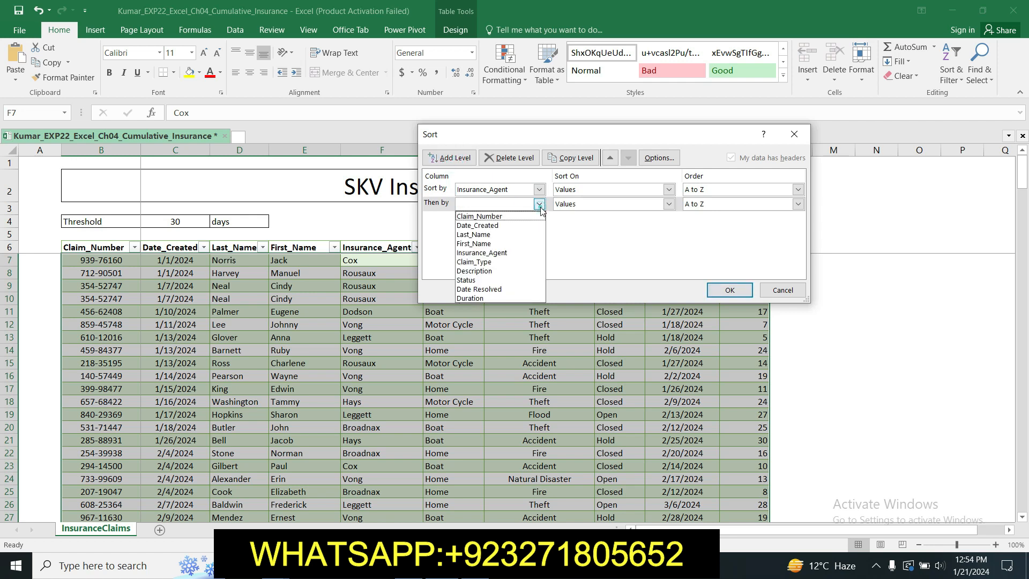
click(504, 271)
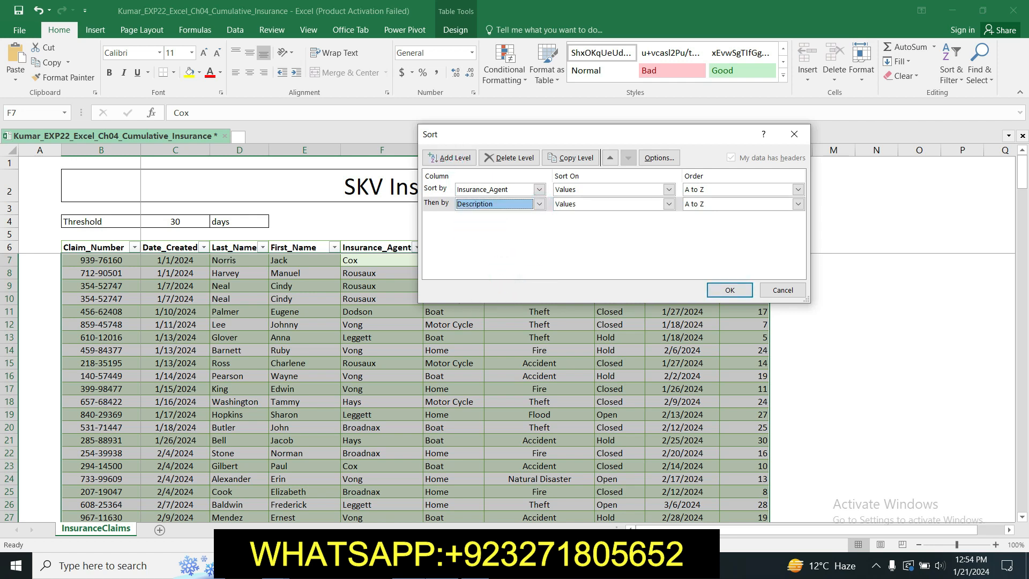
Step: Switch to the Word instructions and copy the list "Natural Disaster, Flood, Fire, Theft, Accident" from step 8
key(alt+Tab)
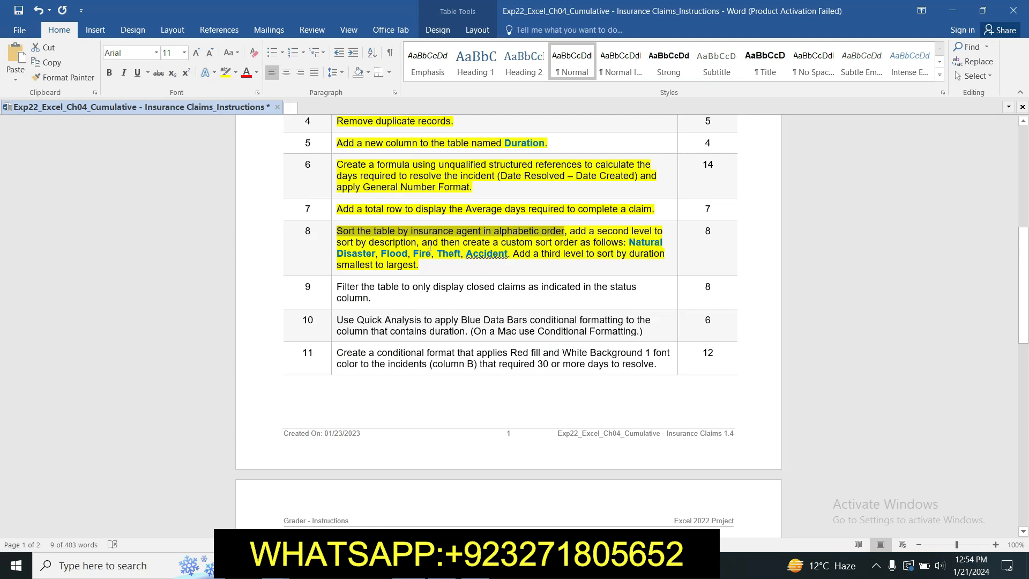
click(512, 249)
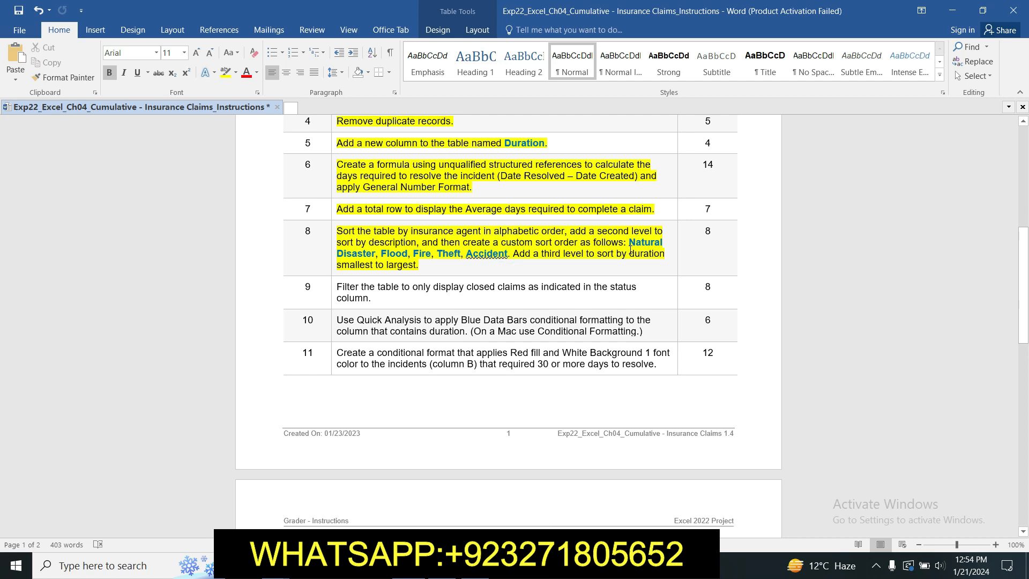
drag(632, 243, 507, 257)
key(ctrl+c)
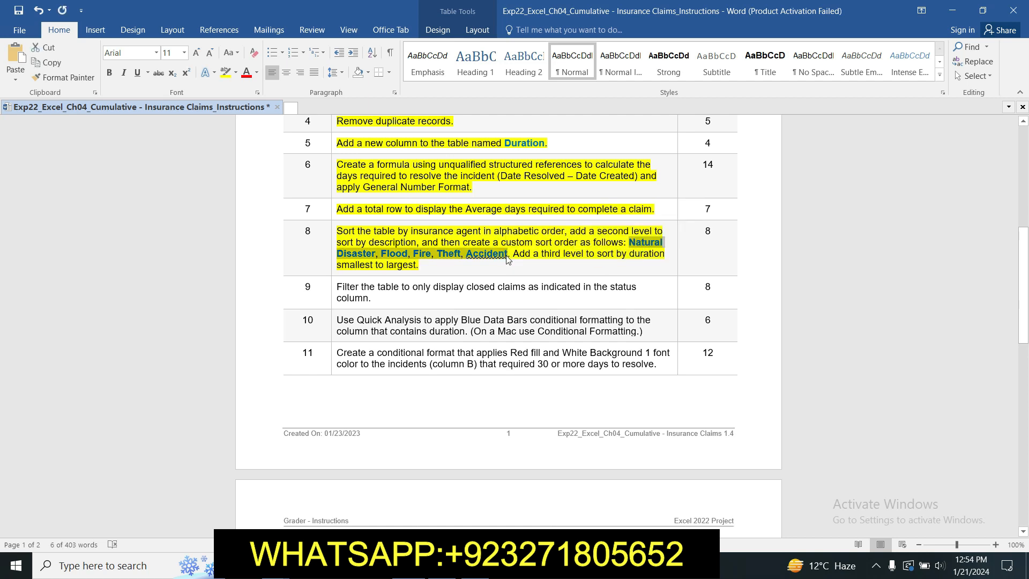
Step: Switch to Excel and order the Description level by a new custom list: Natural Disaster, Flood, Fire, Theft, Accident
click(444, 565)
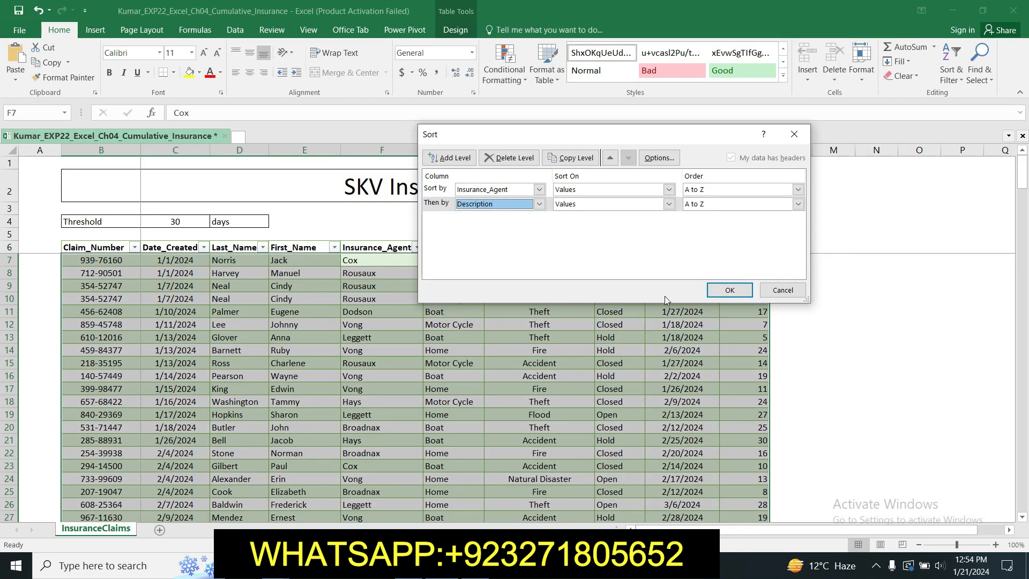
click(798, 204)
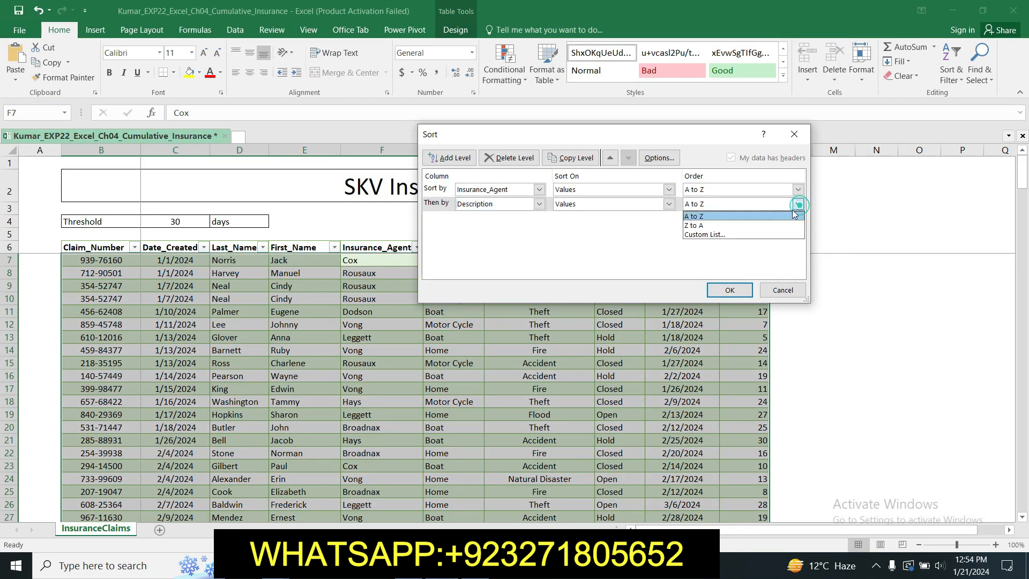
click(776, 236)
click(581, 146)
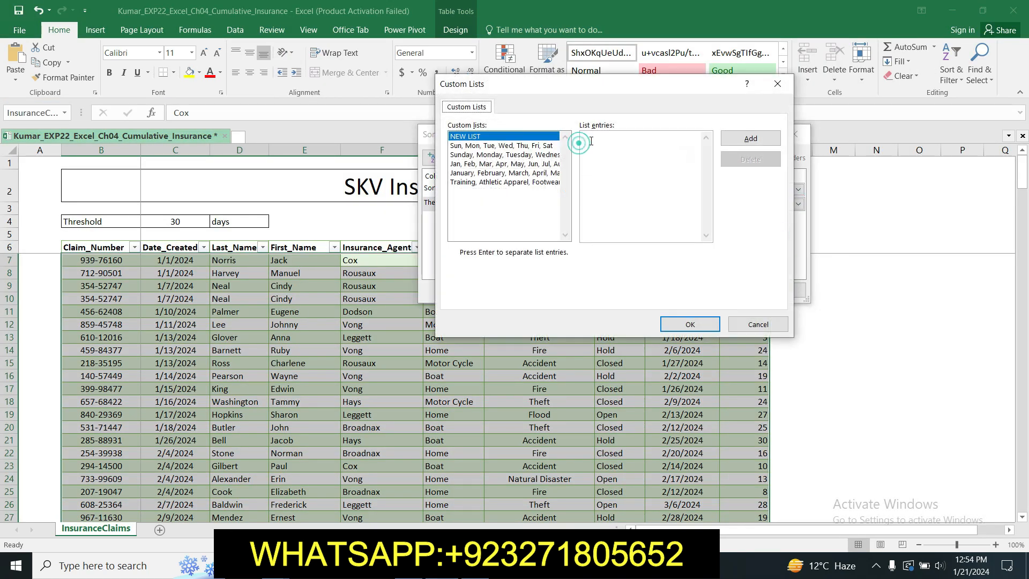
key(ctrl+v)
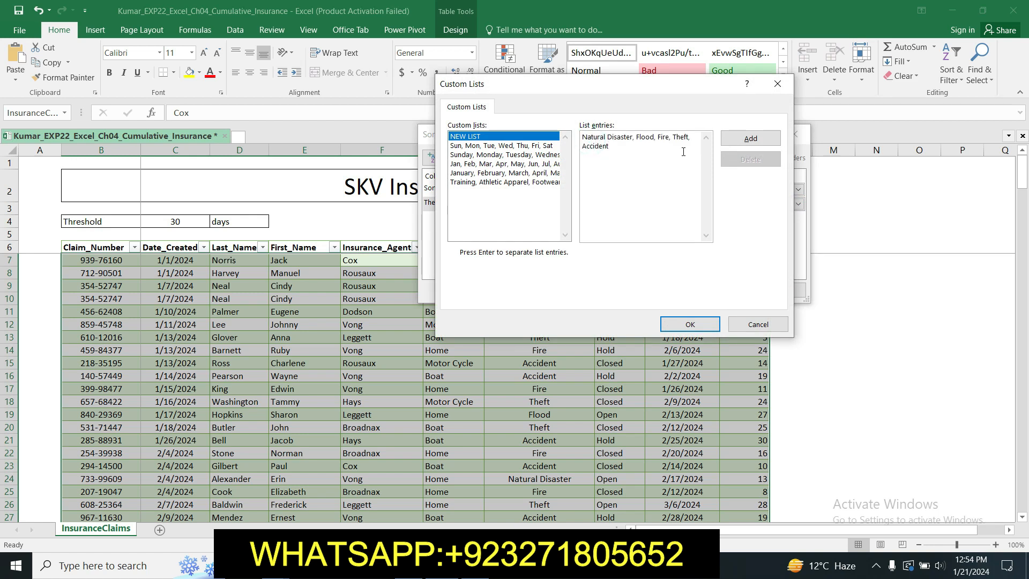
click(750, 139)
click(690, 325)
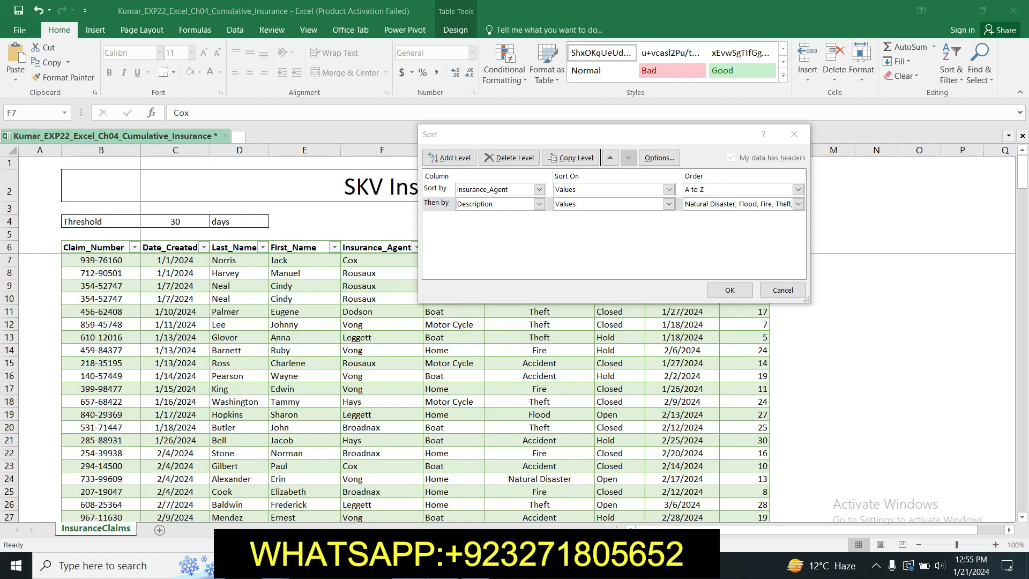
Step: Add a third sort level by Duration from smallest to largest and apply the sort to the table
key(alt+Tab)
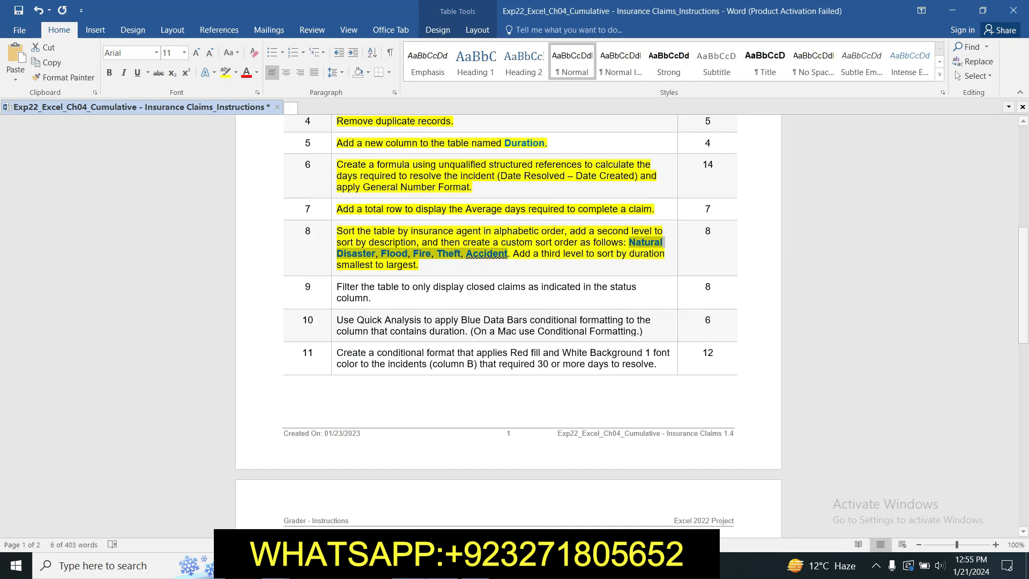
key(alt+Tab)
click(451, 158)
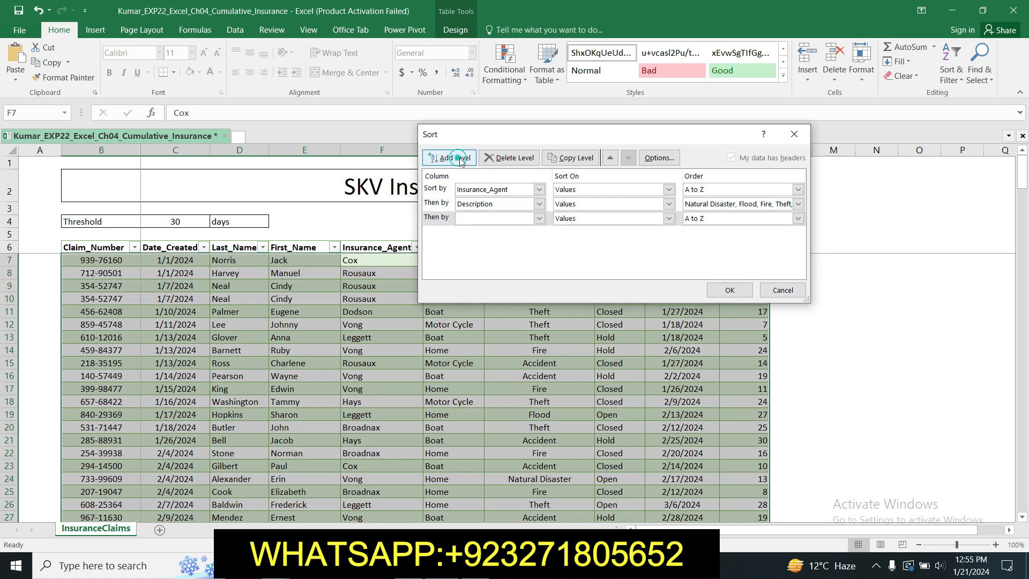
click(539, 219)
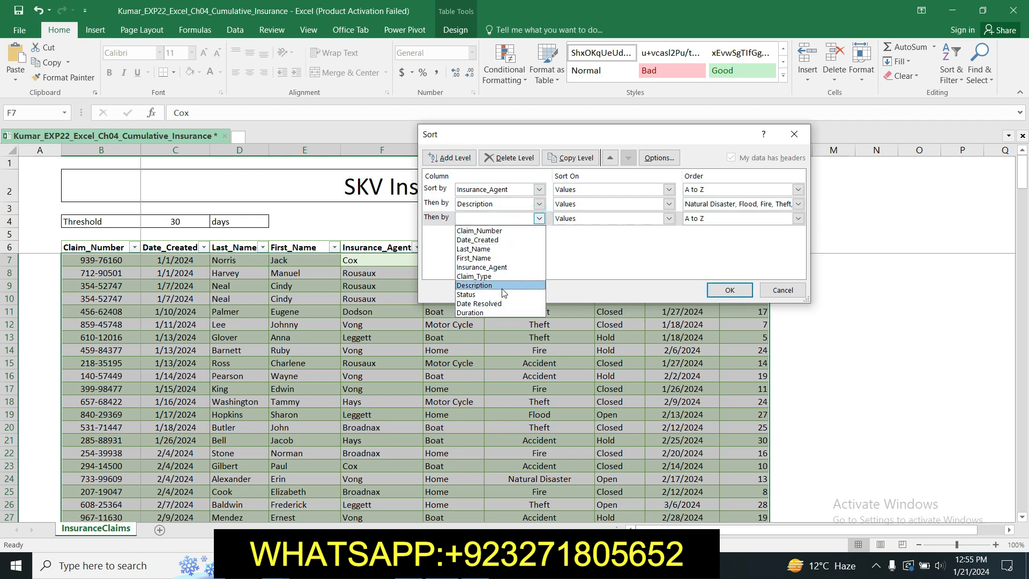
click(498, 312)
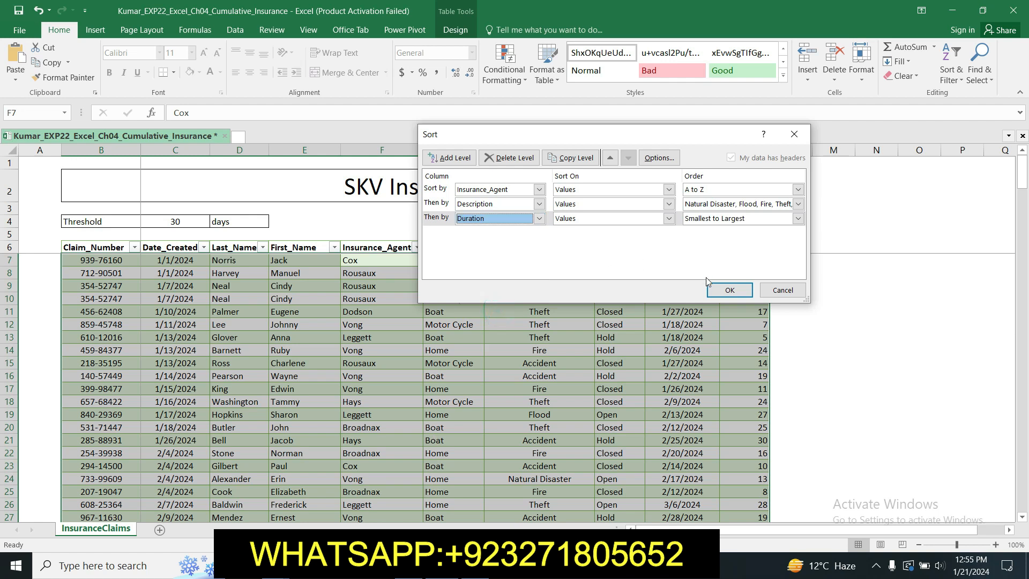
click(725, 290)
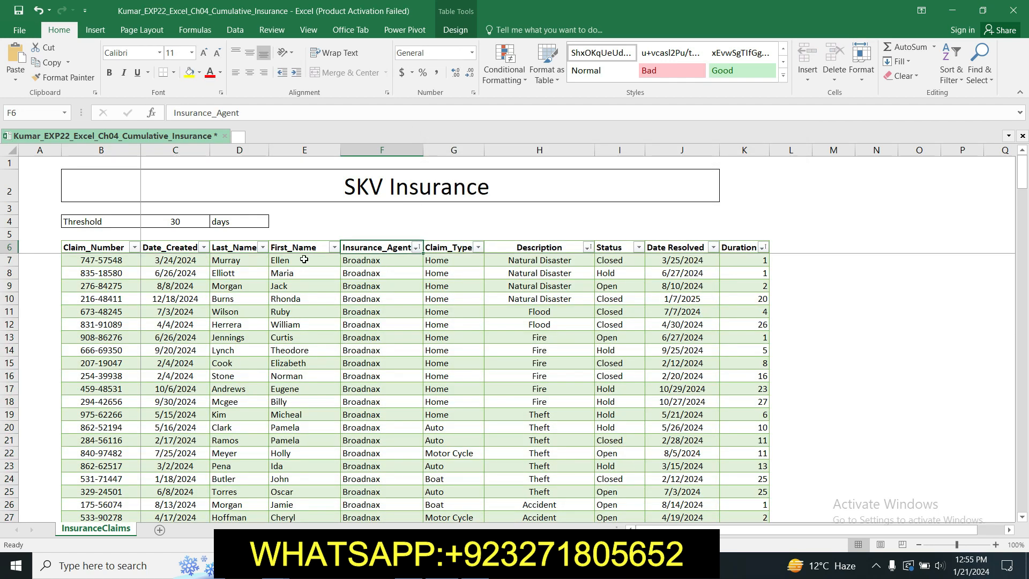
Step: Switch to the Word instructions and review the remaining steps from step 9 onward
click(465, 565)
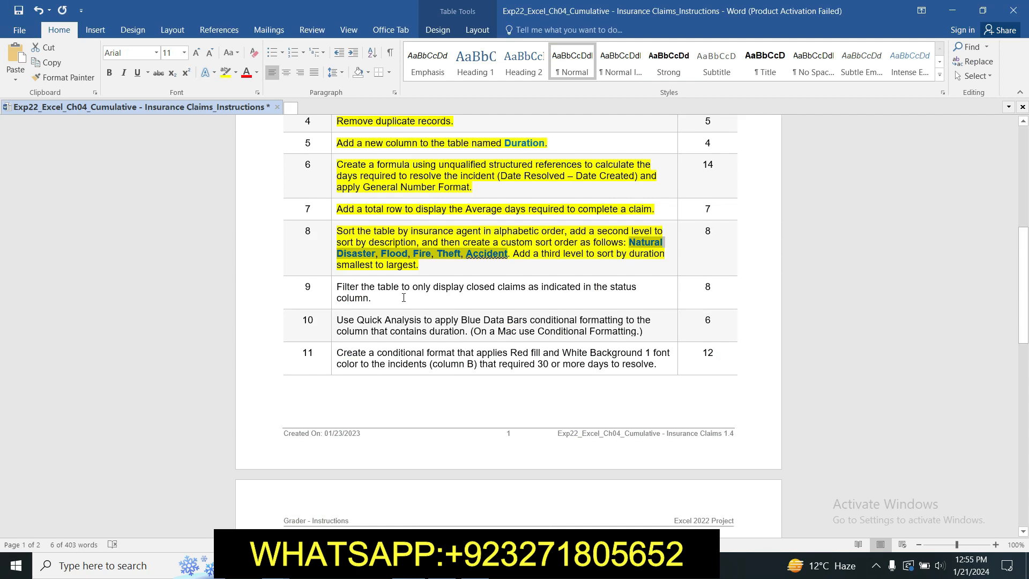
click(425, 274)
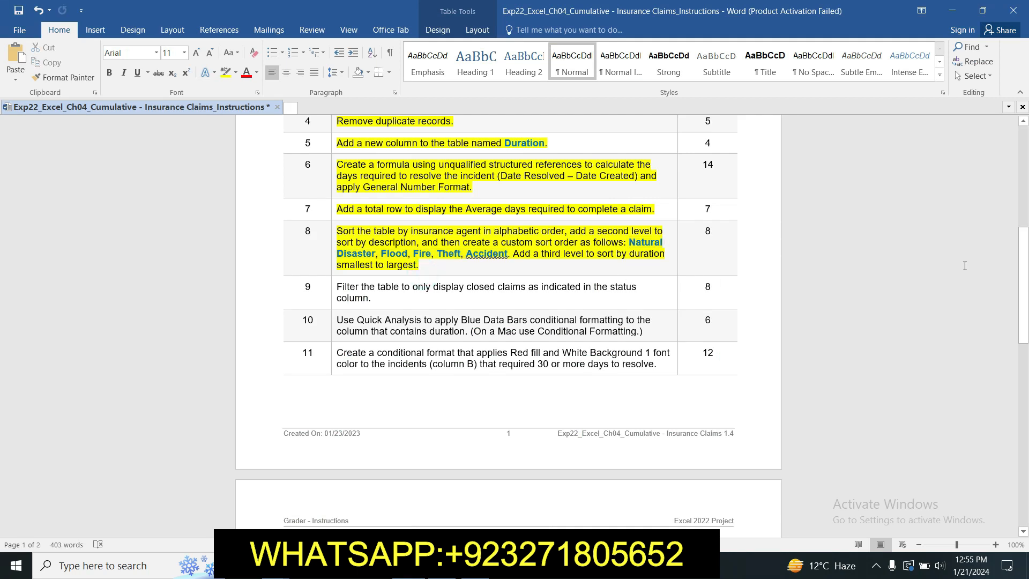
drag(1027, 254, 1027, 288)
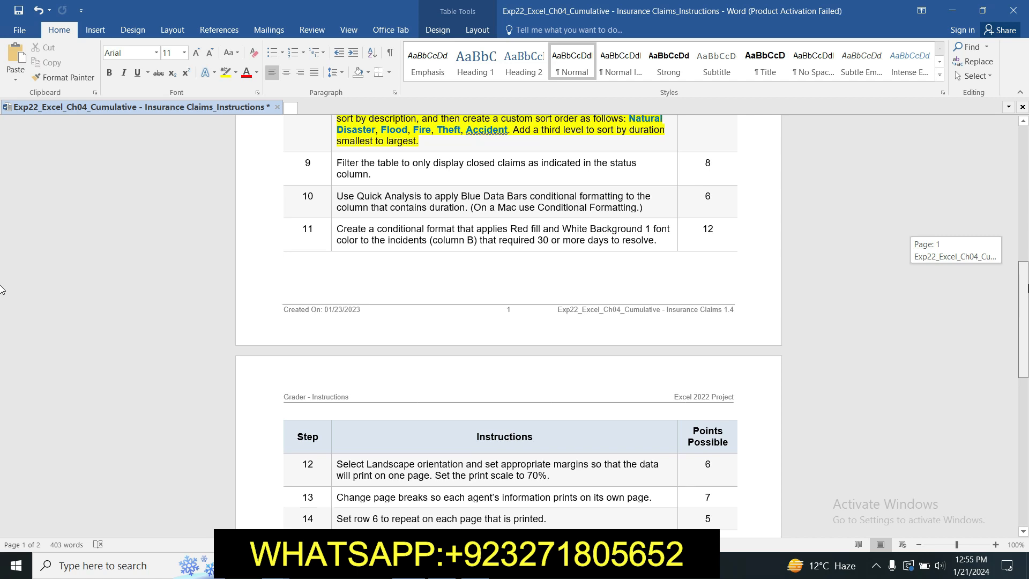
drag(1027, 288, 1027, 296)
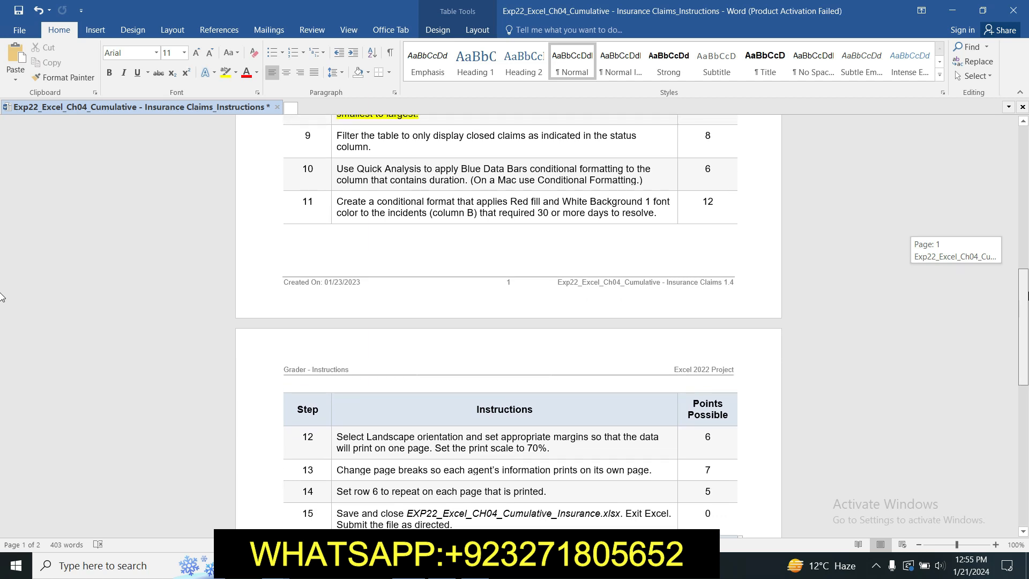
drag(1027, 296, 1027, 289)
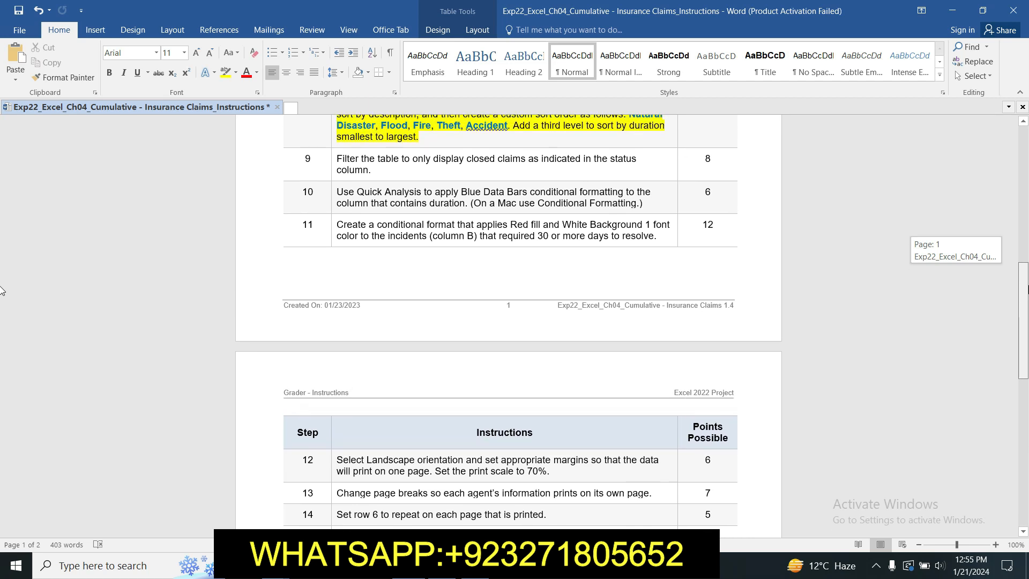